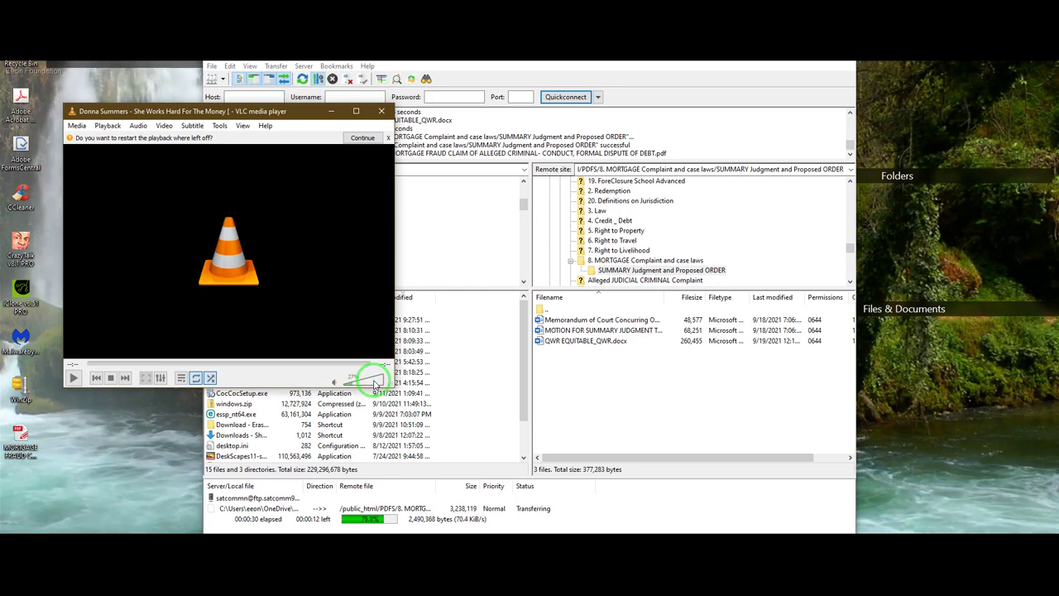
Lower the media player's volume to 27%.
{"action": "left_click", "coordinate": [374, 381]}
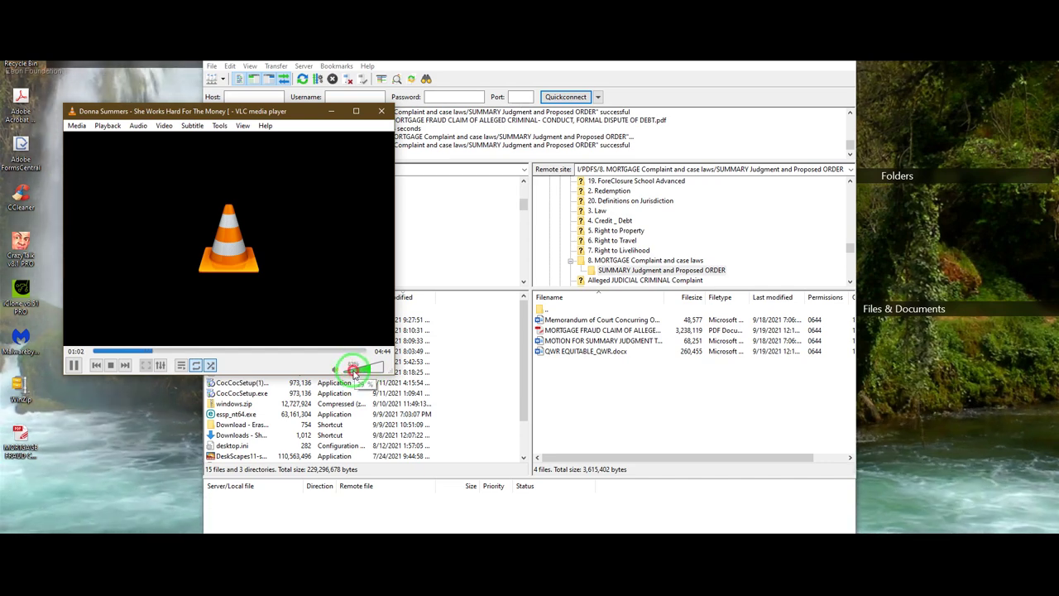
{"action": "scroll", "coordinate": [354, 374], "scroll_direction": "down", "scroll_amount": 10}
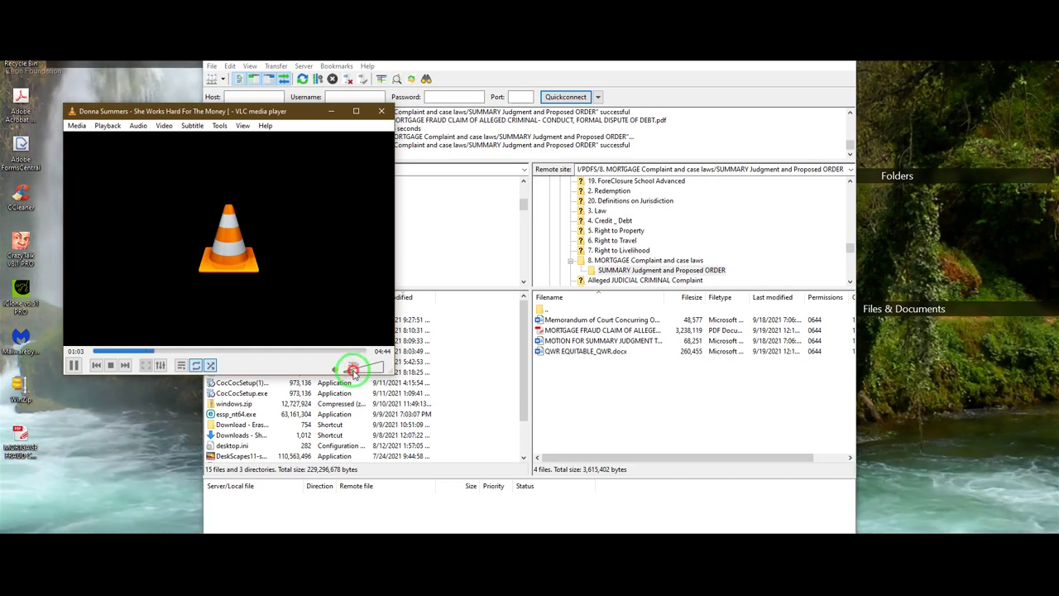
{"action": "left_click", "coordinate": [352, 373]}
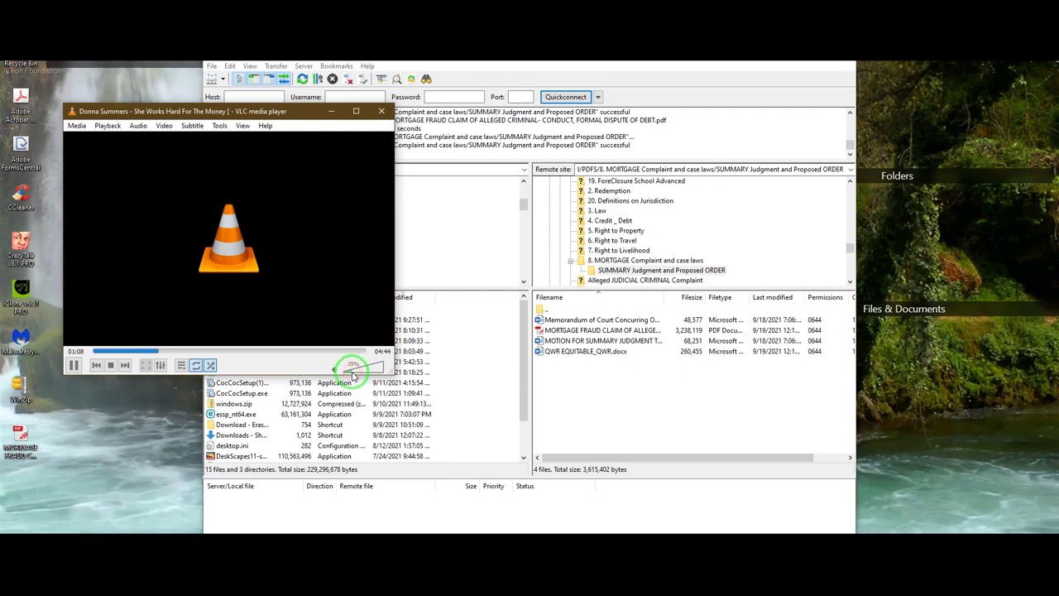
{"action": "left_click", "coordinate": [351, 373]}
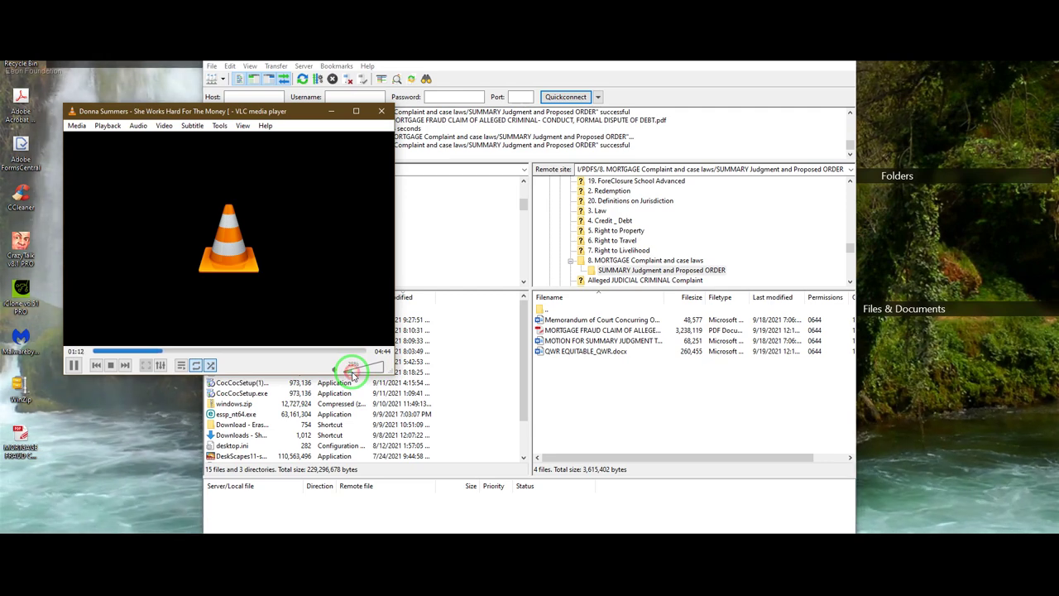
{"action": "left_click", "coordinate": [352, 372]}
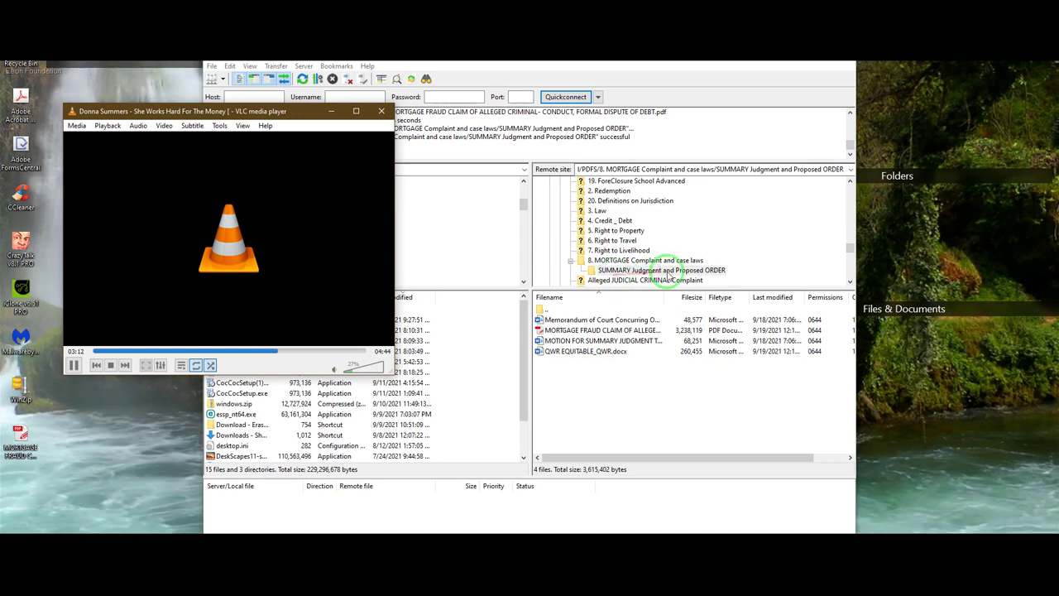
Pause the song, then minimize the media player and the file transfer window to clear the desktop.
{"action": "left_click_drag", "start_coordinate": [704, 271], "coordinate": [710, 350]}
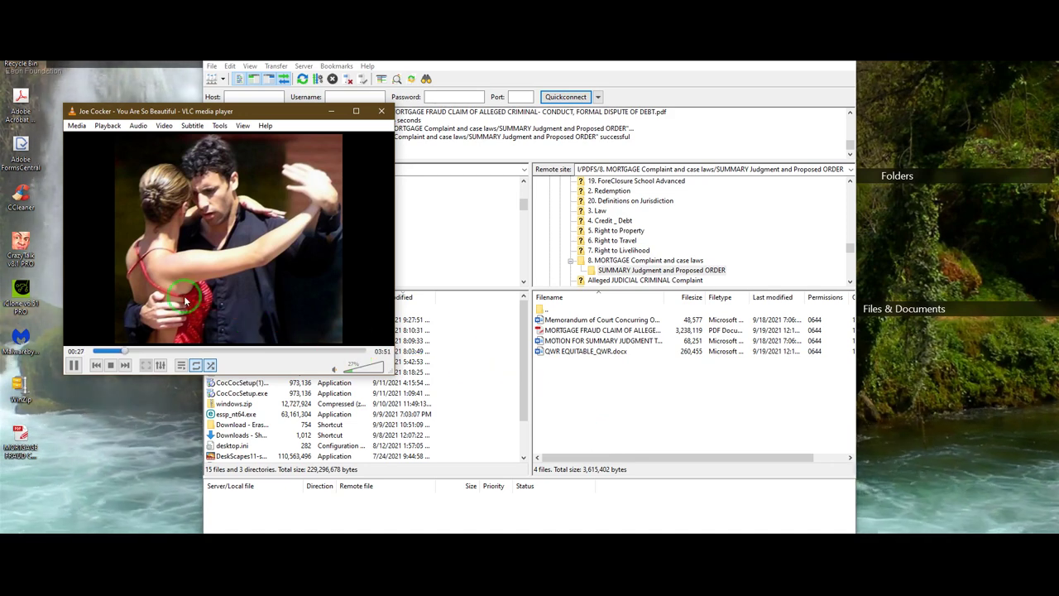
{"action": "left_click", "coordinate": [75, 365]}
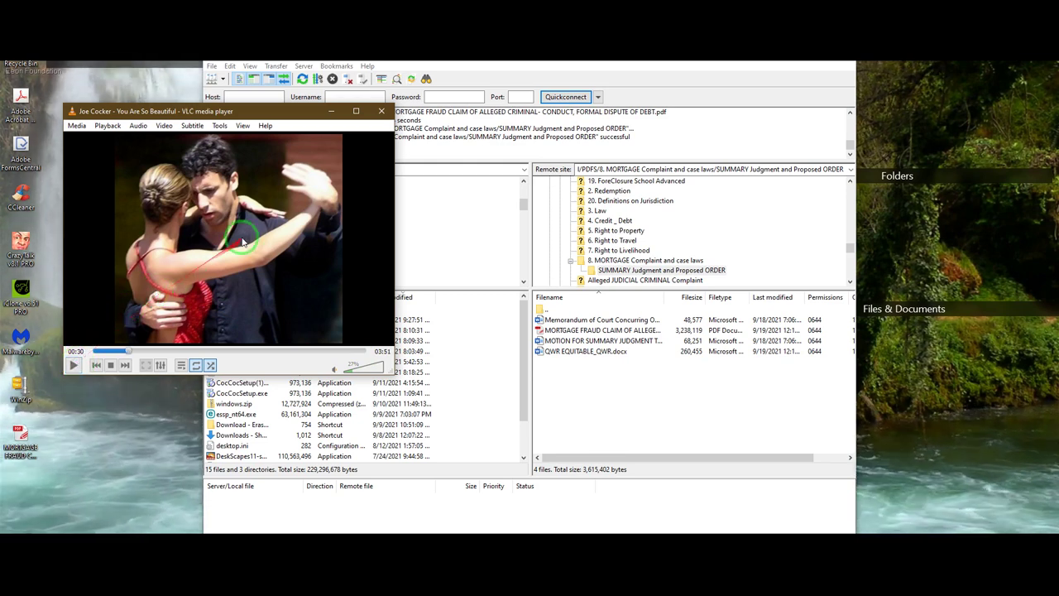
{"action": "left_click", "coordinate": [333, 111]}
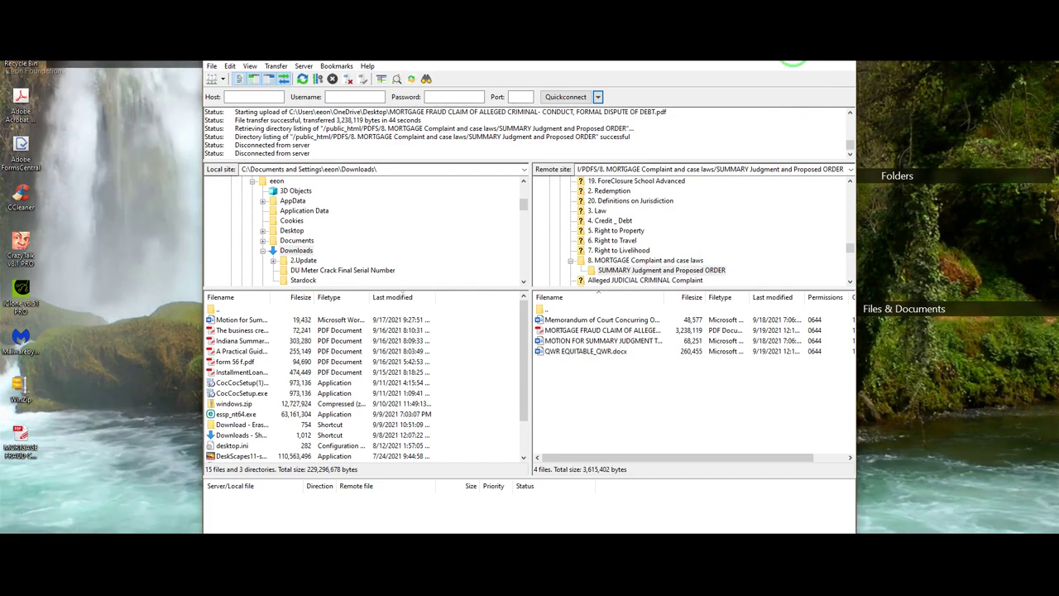
{"action": "left_click", "coordinate": [793, 62]}
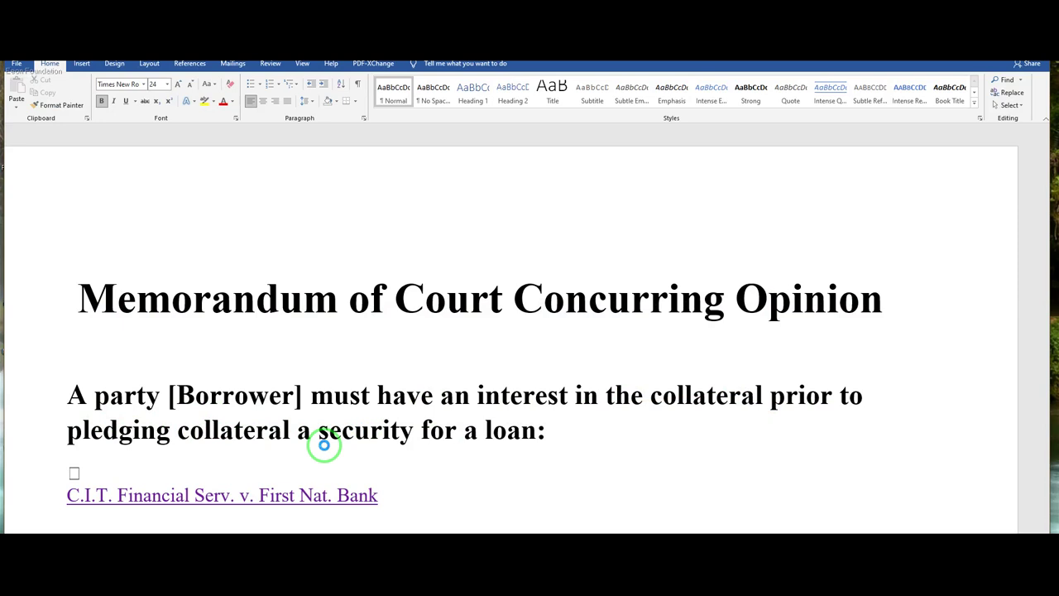
Review the opening case excerpts in the Memorandum of Court Concurring Opinion on the borrower's interest in collateral before pledging it.
{"action": "left_click", "coordinate": [307, 444]}
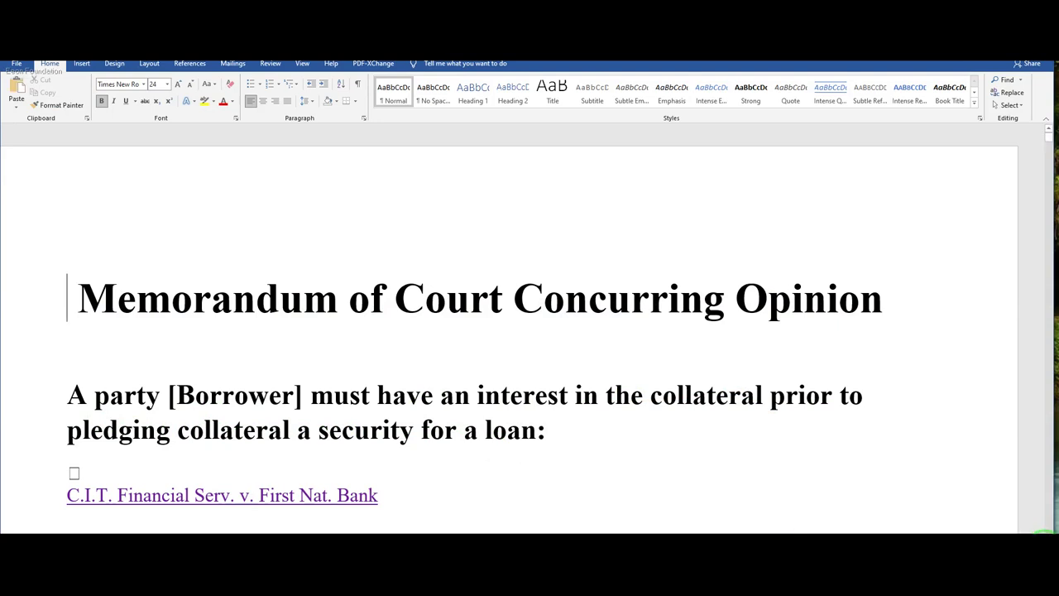
{"action": "scroll", "coordinate": [1045, 528], "scroll_direction": "down", "scroll_amount": 5}
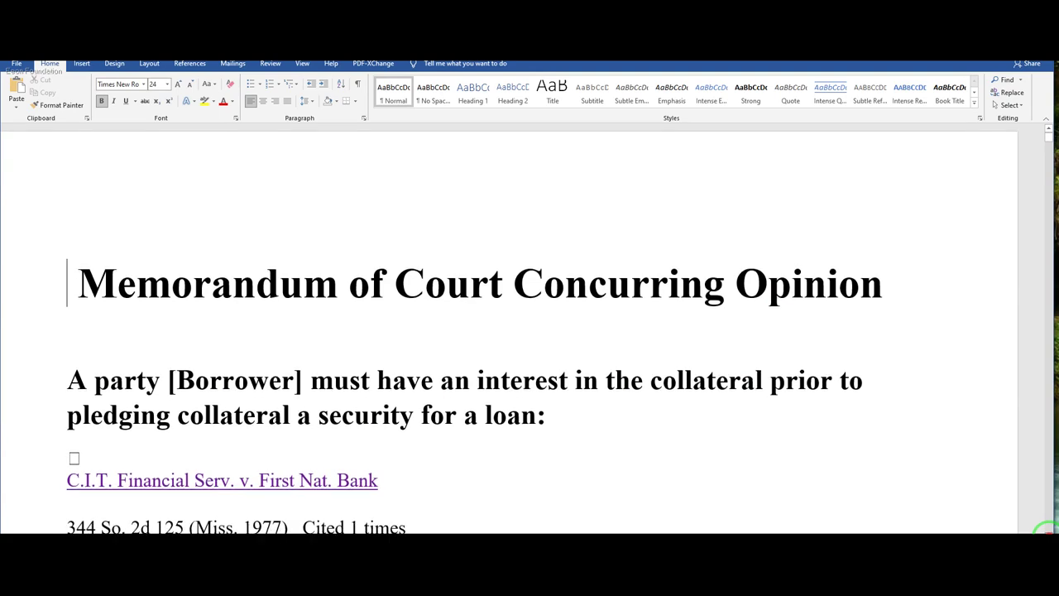
{"action": "scroll", "coordinate": [1045, 528], "scroll_direction": "down", "scroll_amount": 7}
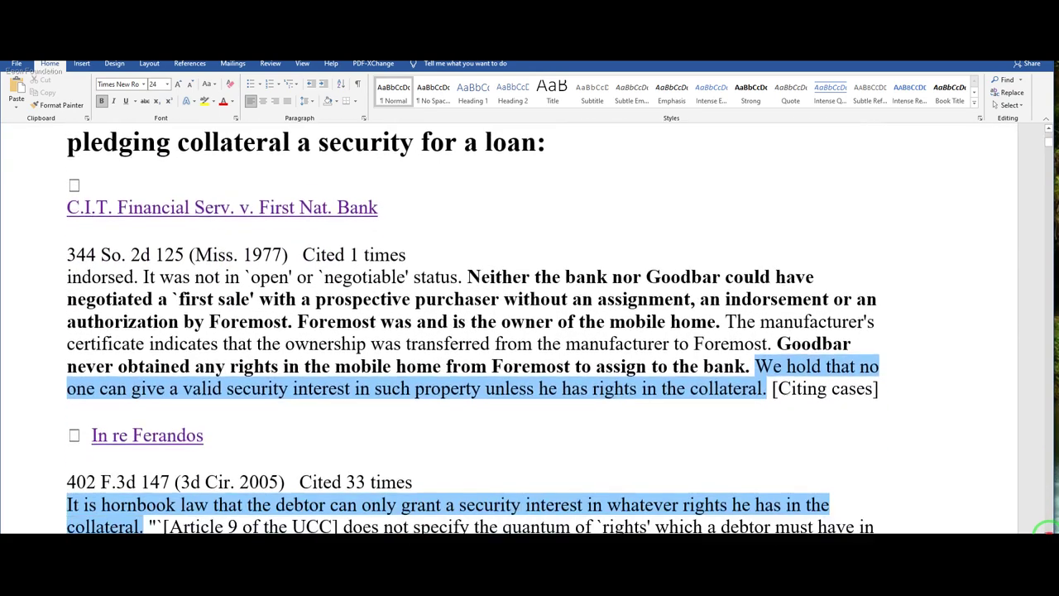
{"action": "scroll", "coordinate": [1045, 528], "scroll_direction": "down", "scroll_amount": 6}
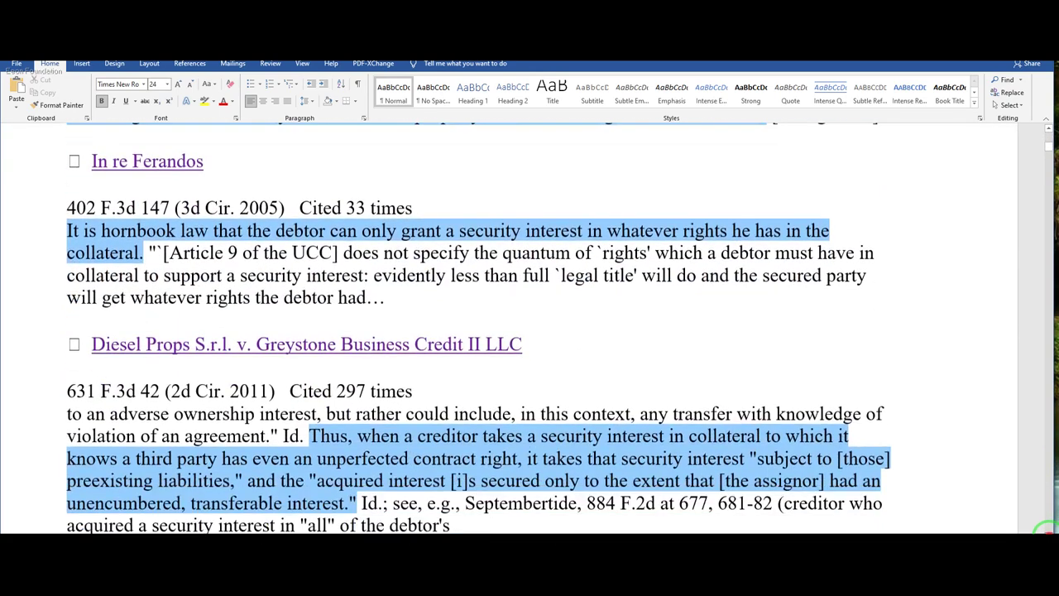
{"action": "scroll", "coordinate": [1045, 528], "scroll_direction": "down", "scroll_amount": 7}
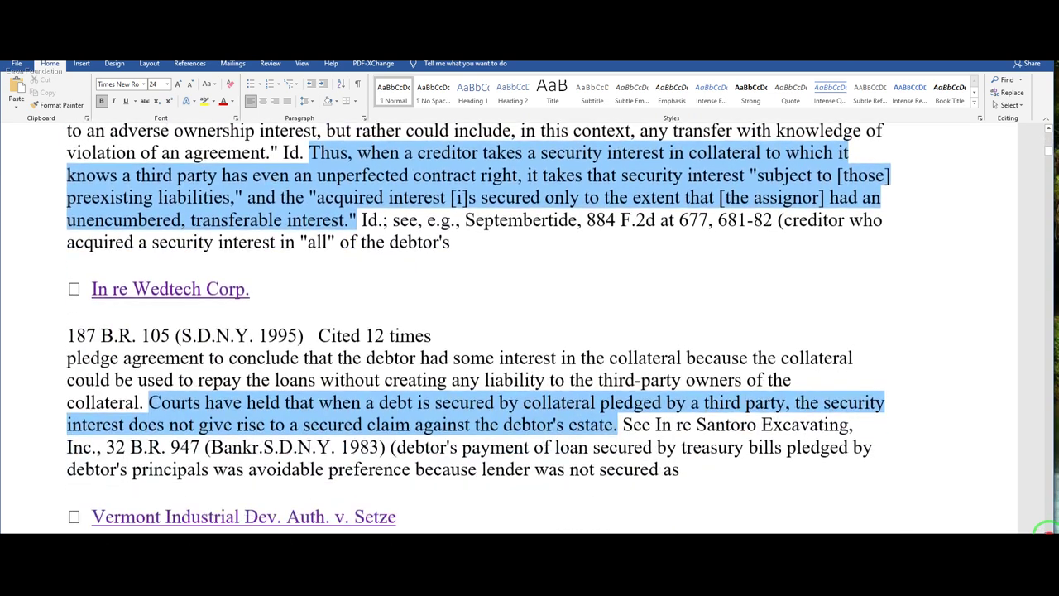
{"action": "scroll", "coordinate": [1045, 528], "scroll_direction": "down", "scroll_amount": 7}
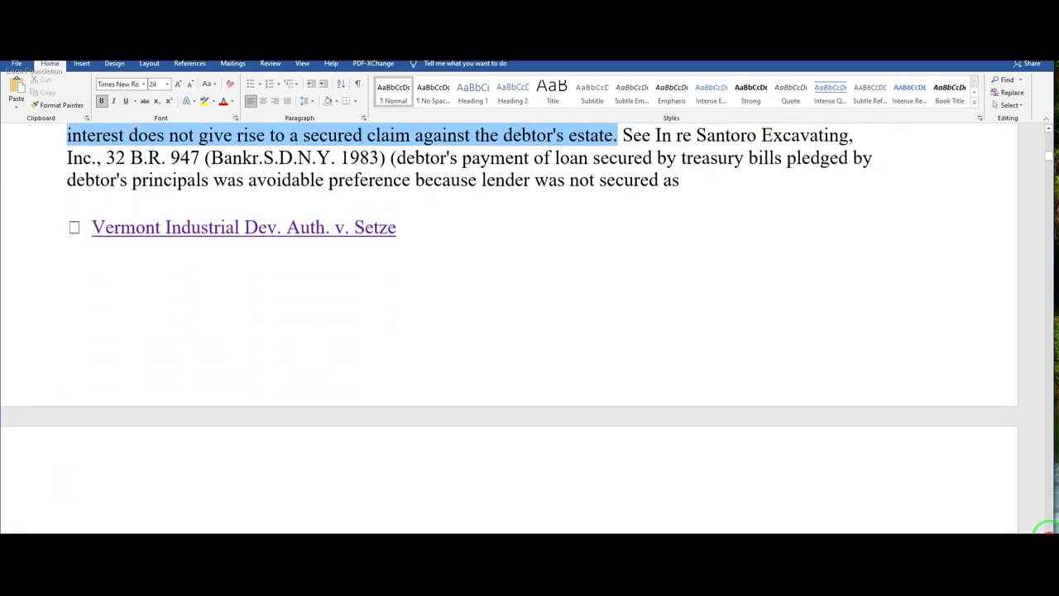
{"action": "scroll", "coordinate": [1046, 528], "scroll_direction": "down", "scroll_amount": 3}
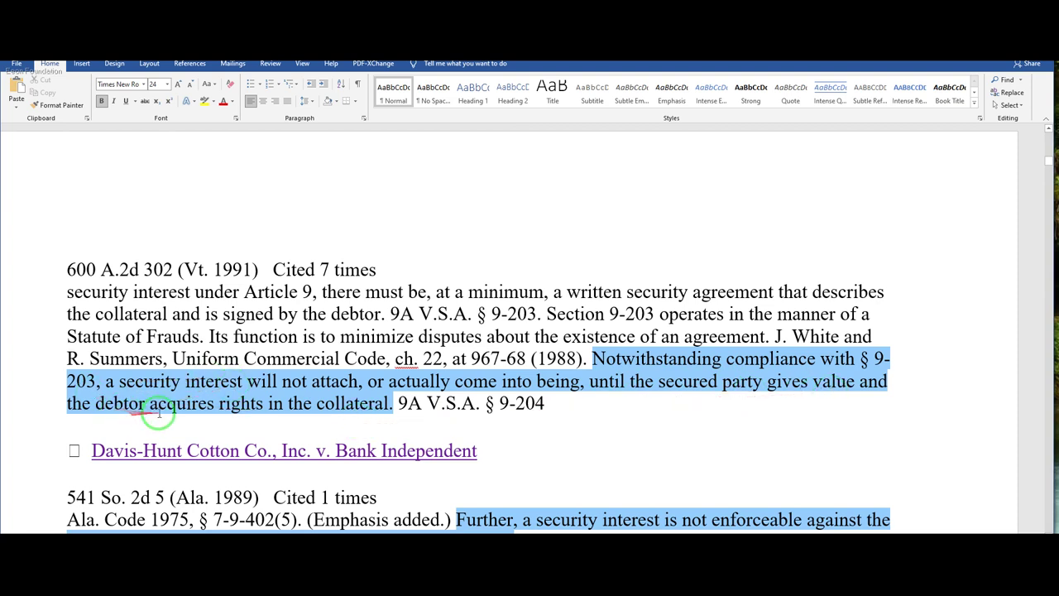
Examine the highlighted rulings on when a security interest attaches and what rights the debtor must have in the collateral.
{"action": "left_click", "coordinate": [290, 403]}
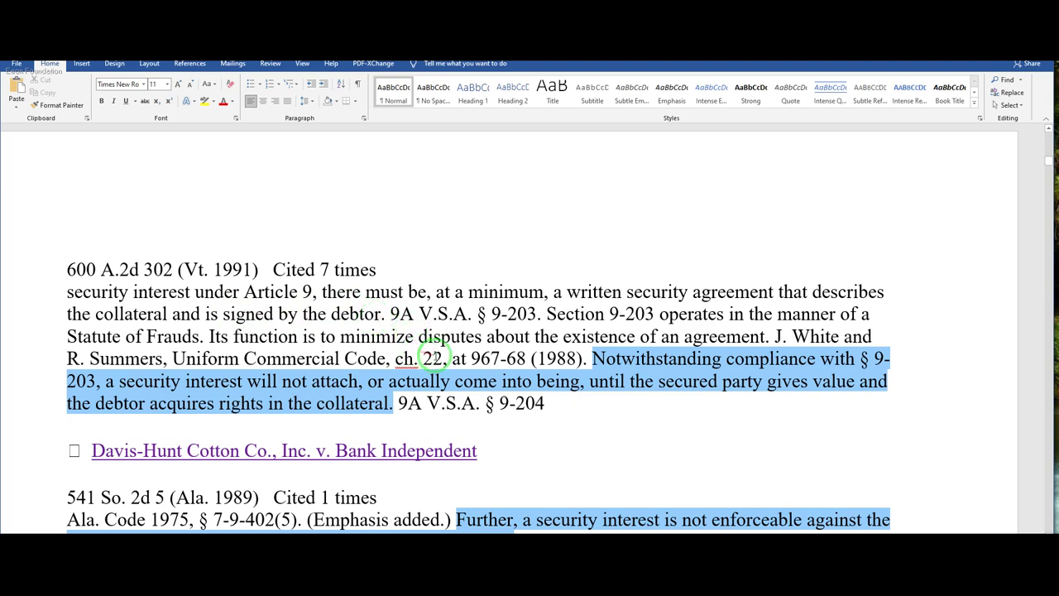
{"action": "scroll", "coordinate": [585, 419], "scroll_direction": "down", "scroll_amount": 5}
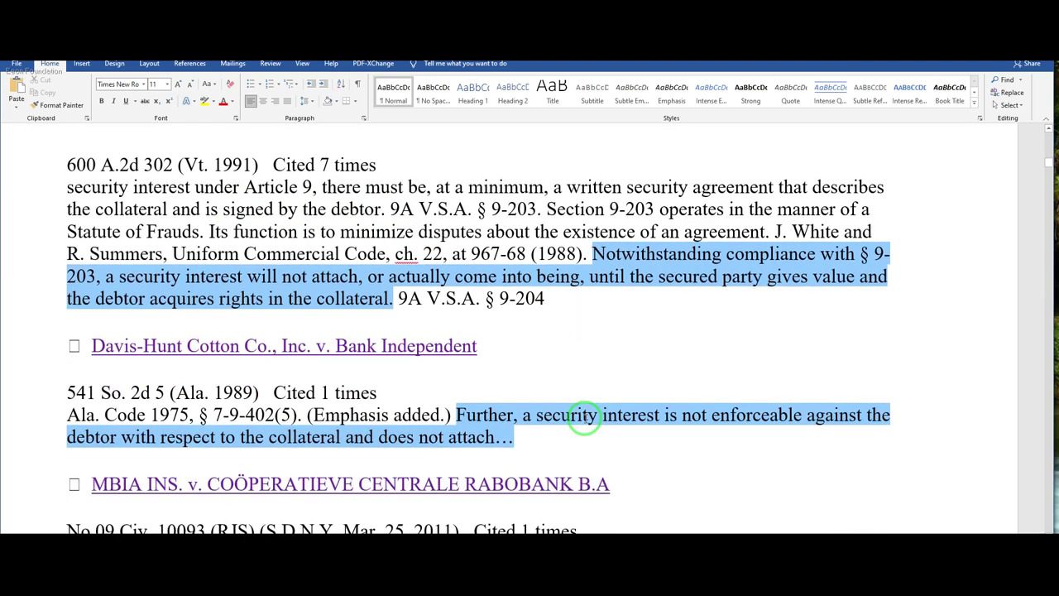
{"action": "scroll", "coordinate": [585, 418], "scroll_direction": "down", "scroll_amount": 4}
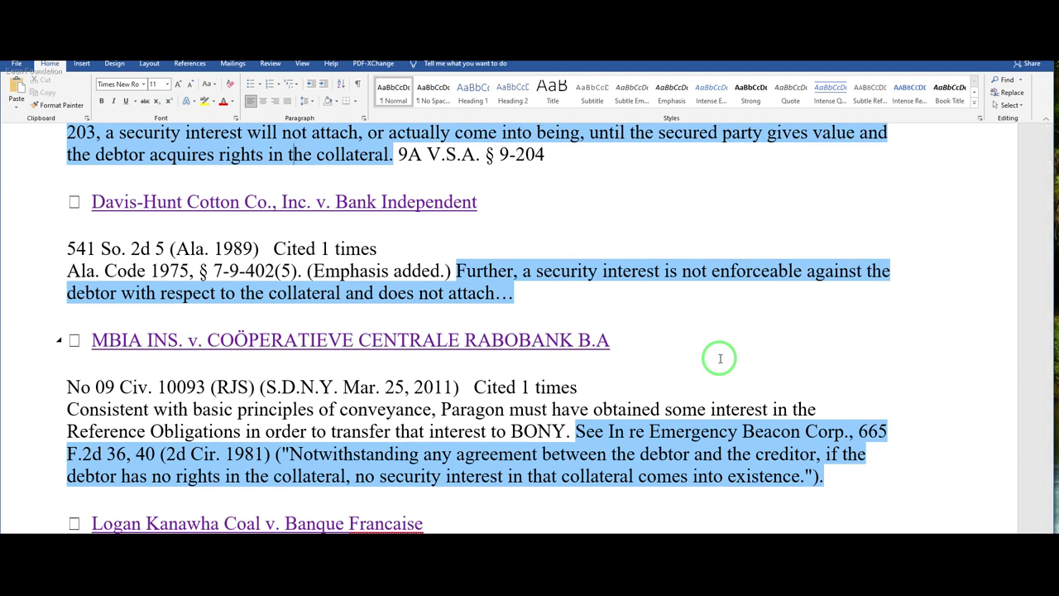
{"action": "left_click_drag", "start_coordinate": [714, 281], "coordinate": [611, 289]}
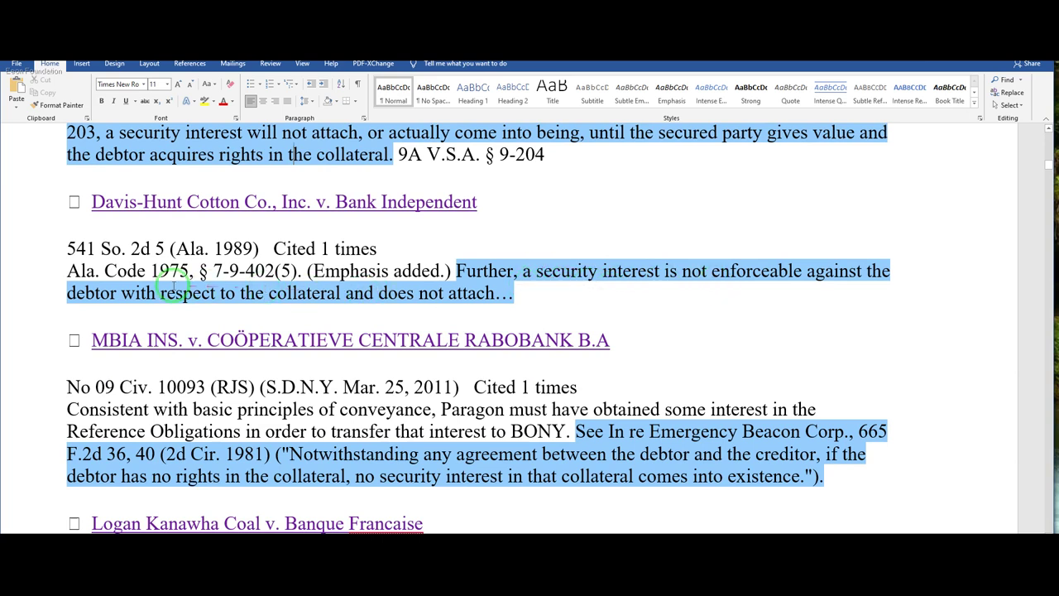
{"action": "left_click_drag", "start_coordinate": [213, 292], "coordinate": [279, 298]}
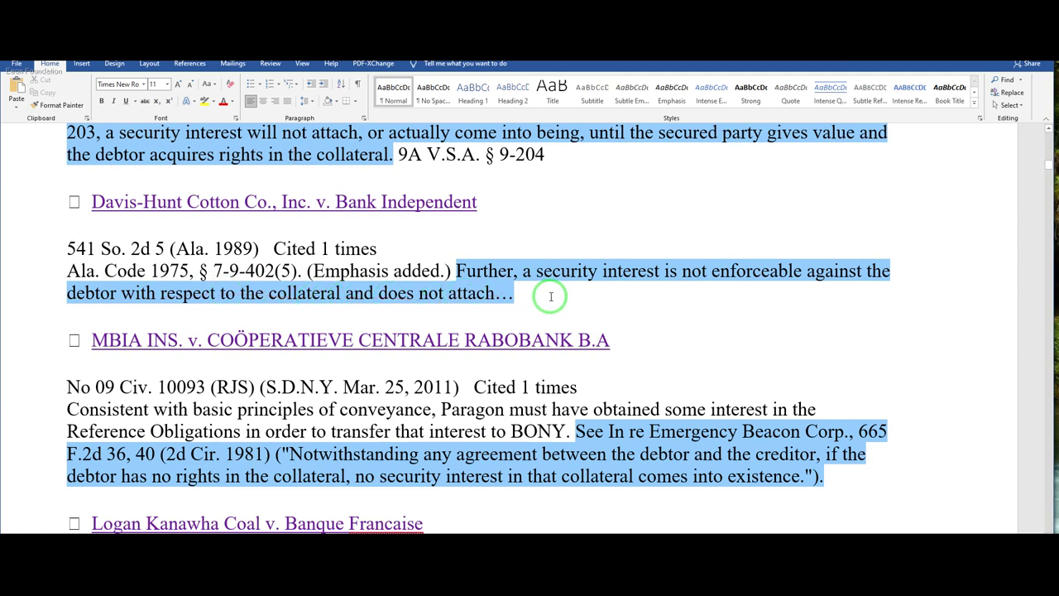
{"action": "mouse_move", "coordinate": [614, 299]}
{"action": "left_mouse_down"}
{"action": "mouse_move", "coordinate": [563, 294]}
{"action": "mouse_move", "coordinate": [587, 272]}
{"action": "left_mouse_up"}
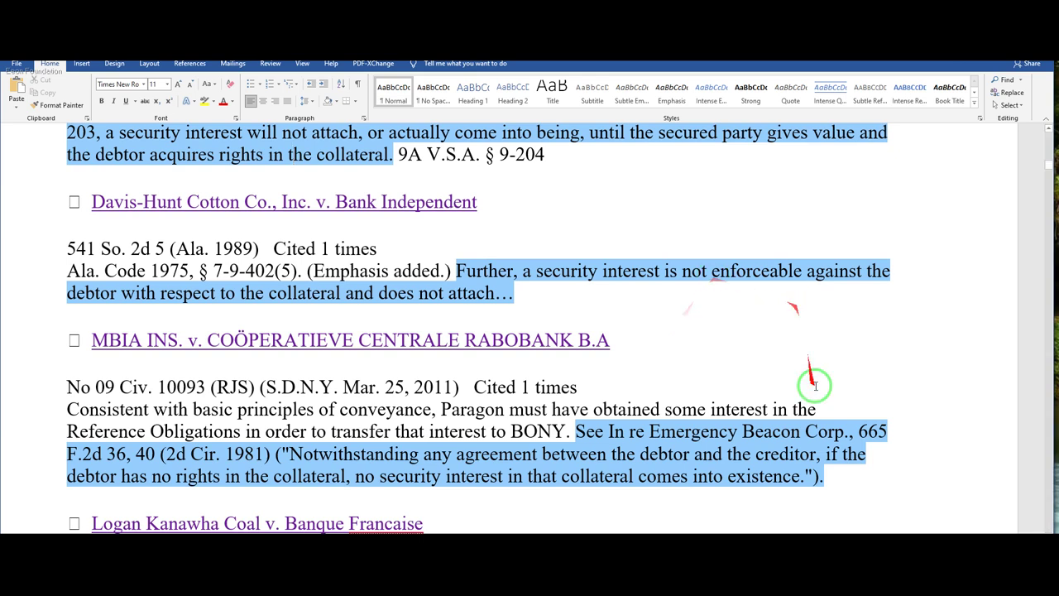
{"action": "left_click", "coordinate": [1047, 171]}
{"action": "left_click_drag", "start_coordinate": [1047, 170], "coordinate": [1044, 198]}
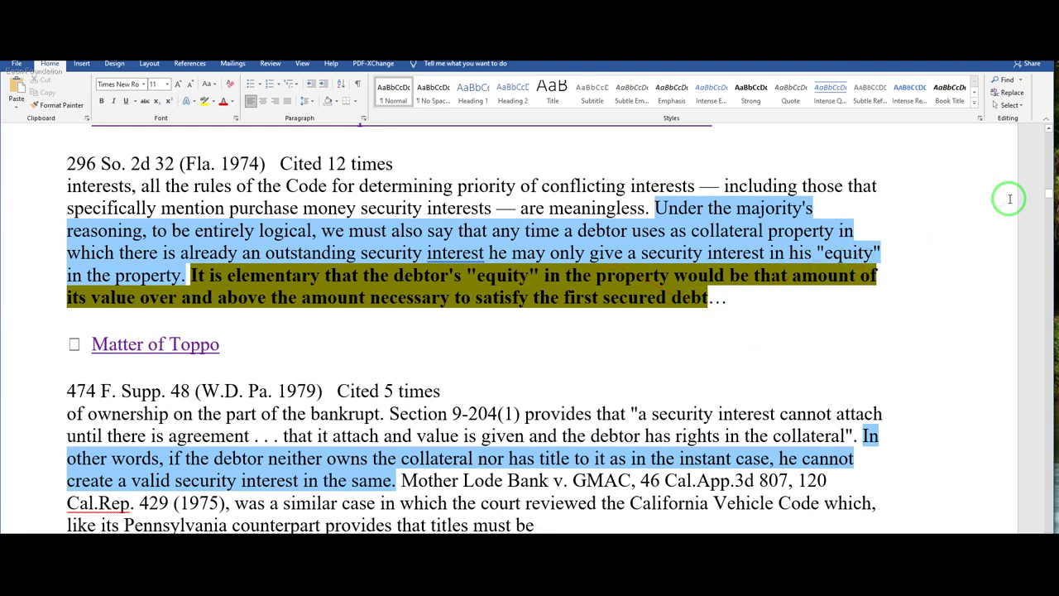
Examine cases 1 to 7 under the RESPA violation heading for rulings on whether actual injury is required.
{"action": "left_click_drag", "start_coordinate": [1048, 197], "coordinate": [1044, 241]}
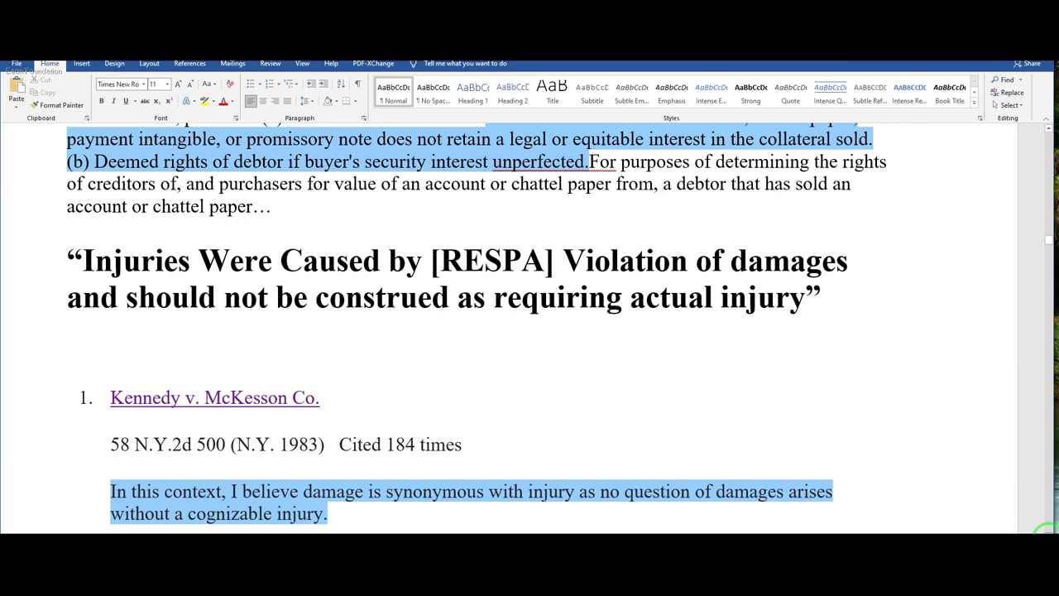
{"action": "scroll", "coordinate": [1046, 528], "scroll_direction": "down", "scroll_amount": 3}
{"action": "scroll", "coordinate": [1046, 530], "scroll_direction": "down", "scroll_amount": 5}
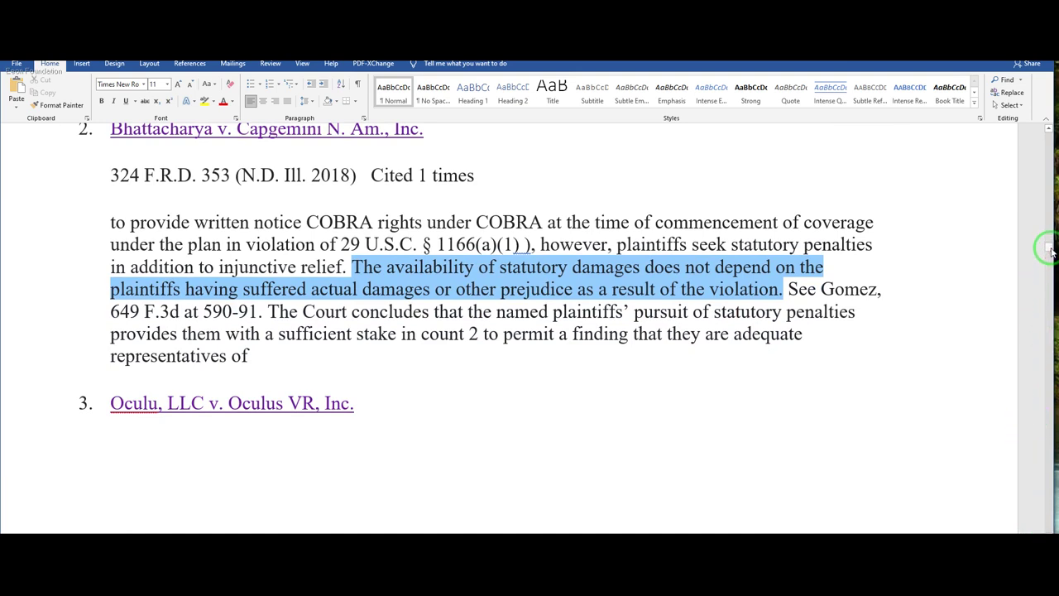
{"action": "left_click_drag", "start_coordinate": [1049, 248], "coordinate": [1049, 257]}
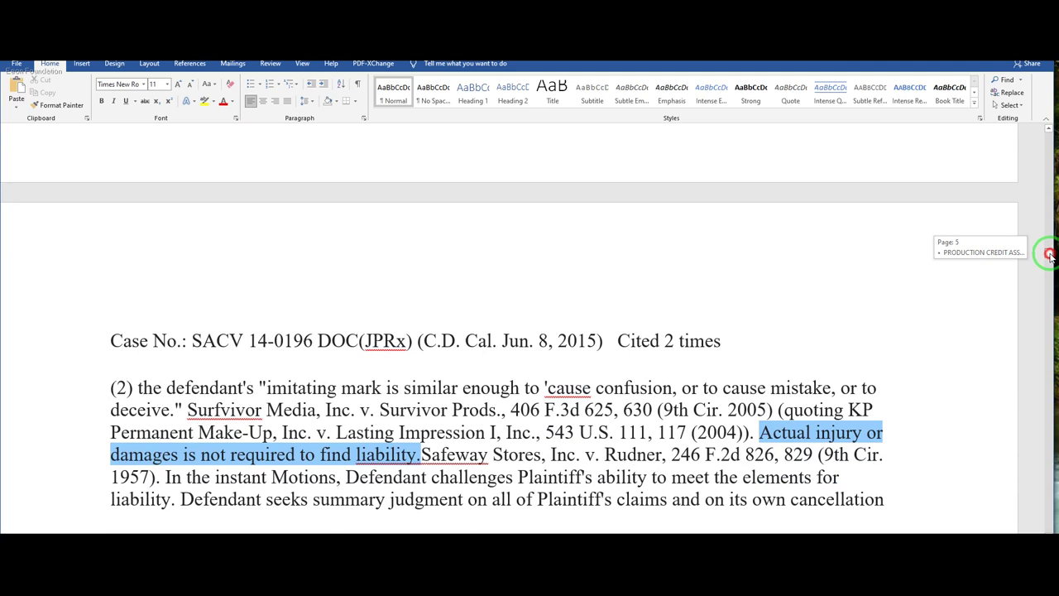
{"action": "left_click_drag", "start_coordinate": [1049, 255], "coordinate": [1048, 262]}
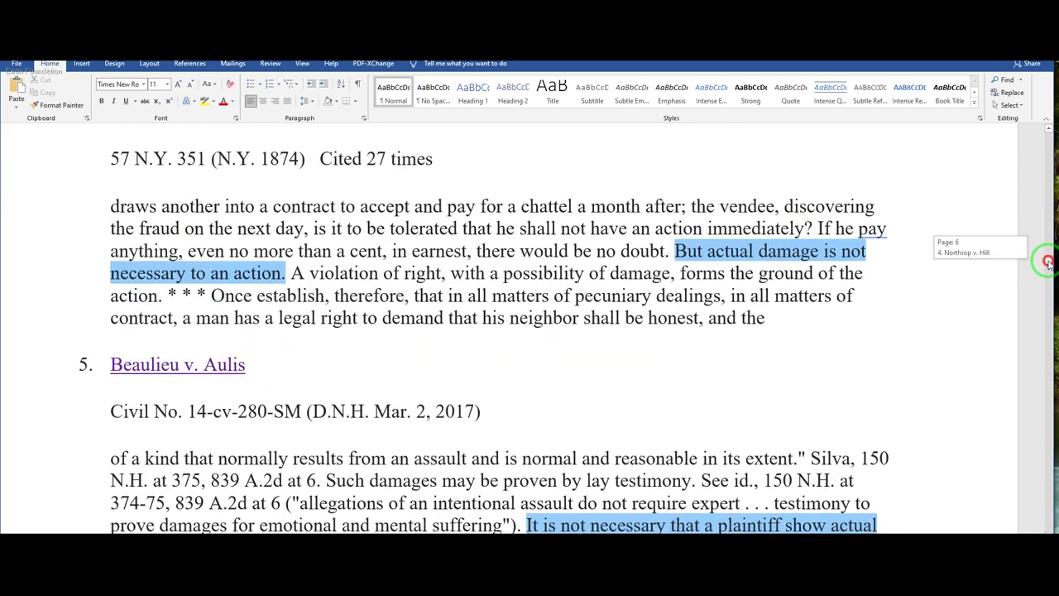
{"action": "left_click_drag", "start_coordinate": [1048, 262], "coordinate": [1049, 265]}
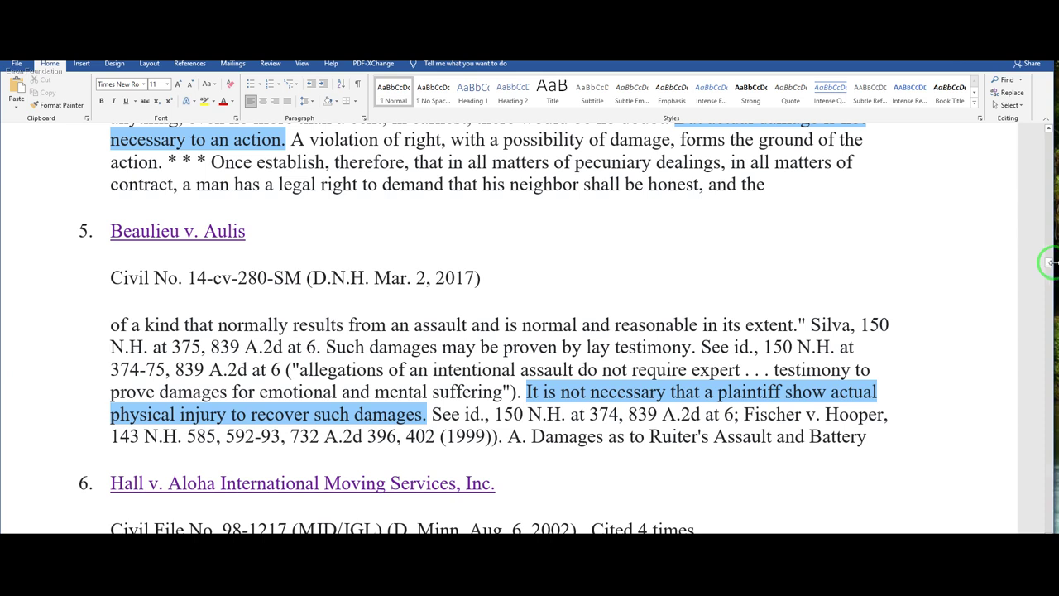
{"action": "left_click", "coordinate": [1047, 263]}
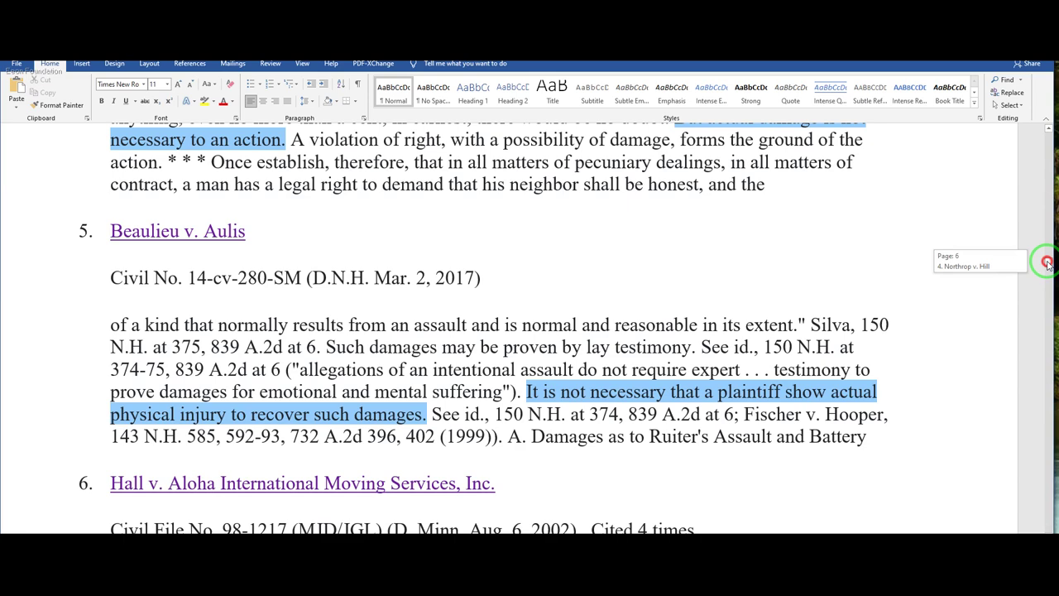
{"action": "left_click_drag", "start_coordinate": [1048, 263], "coordinate": [1047, 267]}
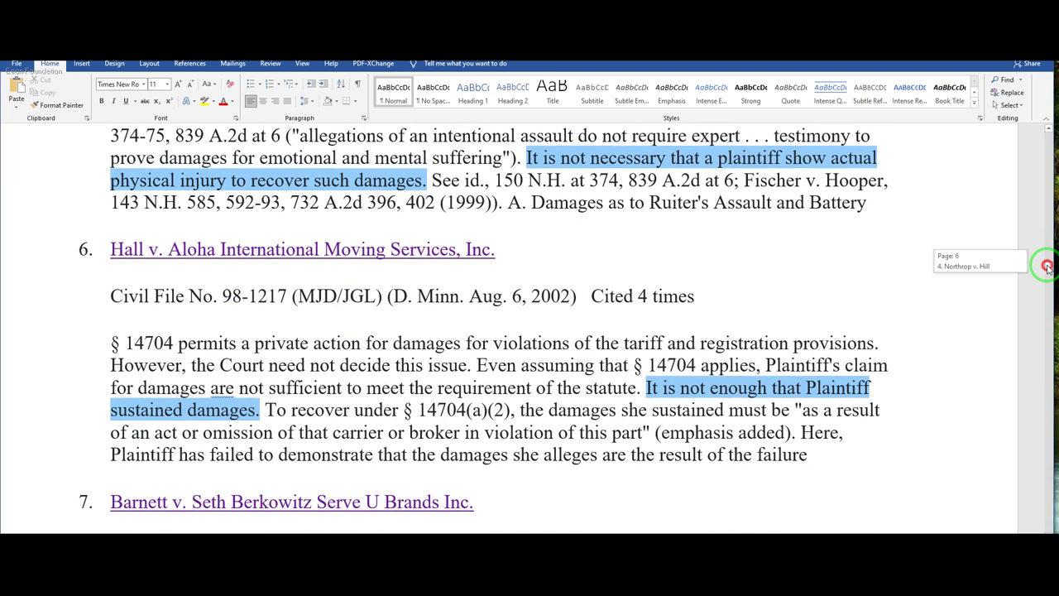
{"action": "left_click_drag", "start_coordinate": [1047, 266], "coordinate": [1048, 274]}
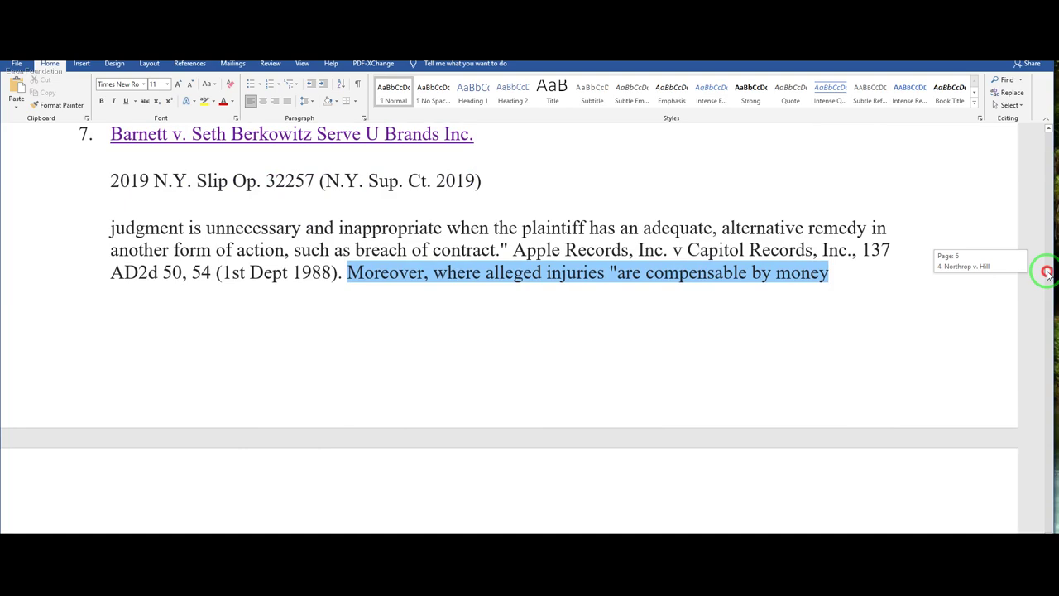
Examine cases 23 to 25 for the highlighted rulings on emotional distress, actual damages and direct injury requirements.
{"action": "left_click_drag", "start_coordinate": [1048, 273], "coordinate": [1046, 364]}
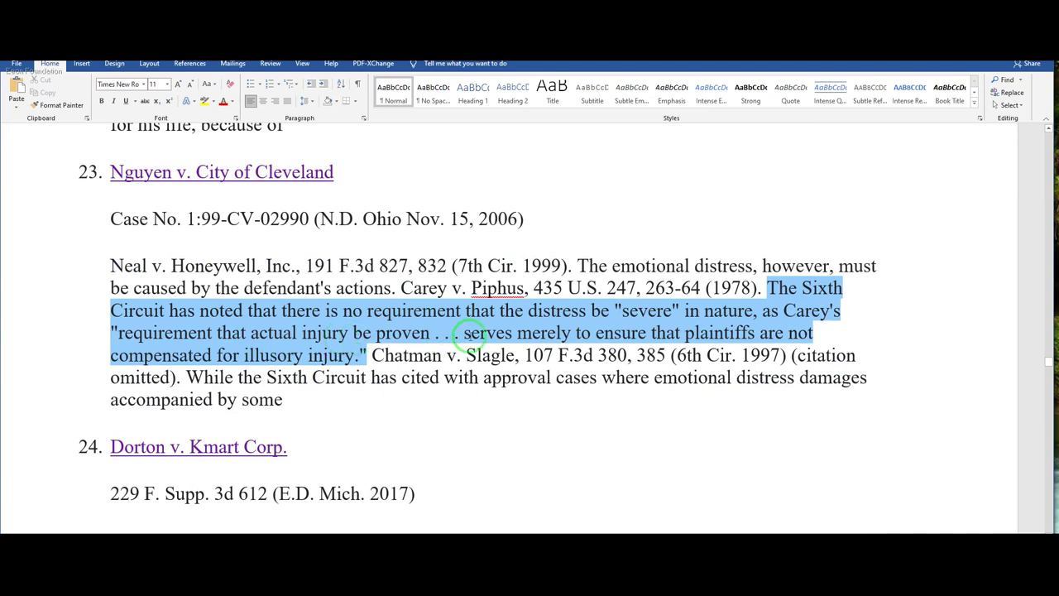
{"action": "mouse_move", "coordinate": [507, 334]}
{"action": "left_mouse_down"}
{"action": "mouse_move", "coordinate": [537, 336]}
{"action": "mouse_move", "coordinate": [331, 346]}
{"action": "left_mouse_up"}
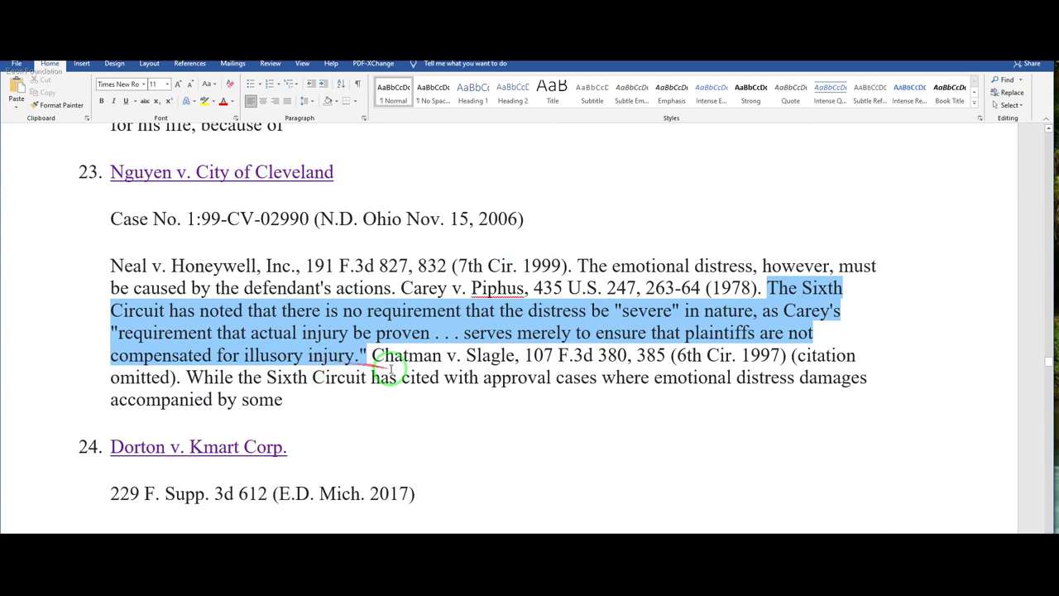
{"action": "scroll", "coordinate": [389, 370], "scroll_direction": "down", "scroll_amount": 2}
{"action": "scroll", "coordinate": [391, 369], "scroll_direction": "down", "scroll_amount": 5}
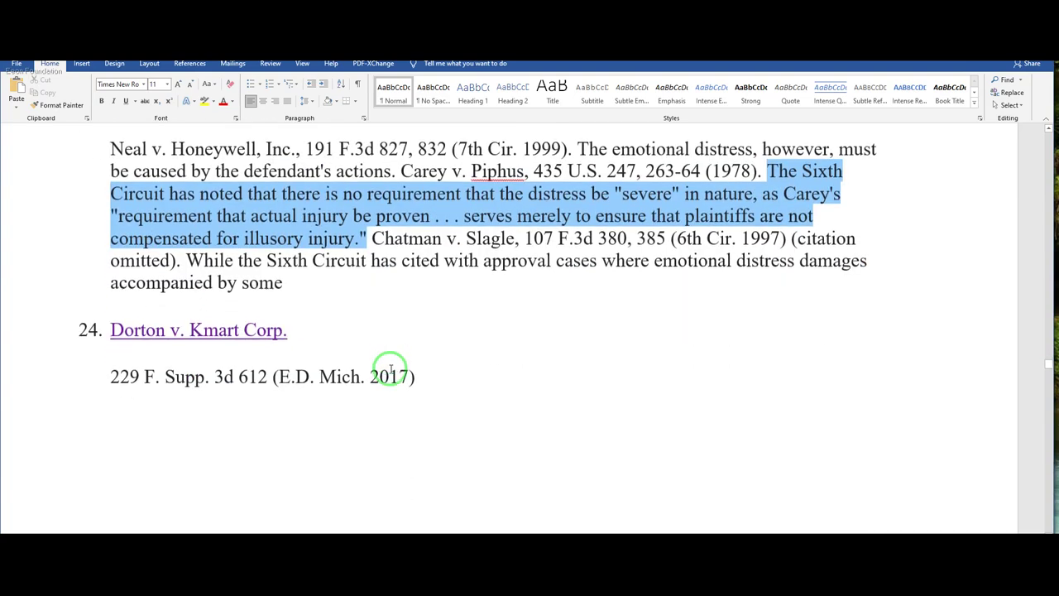
{"action": "scroll", "coordinate": [391, 369], "scroll_direction": "down", "scroll_amount": 3}
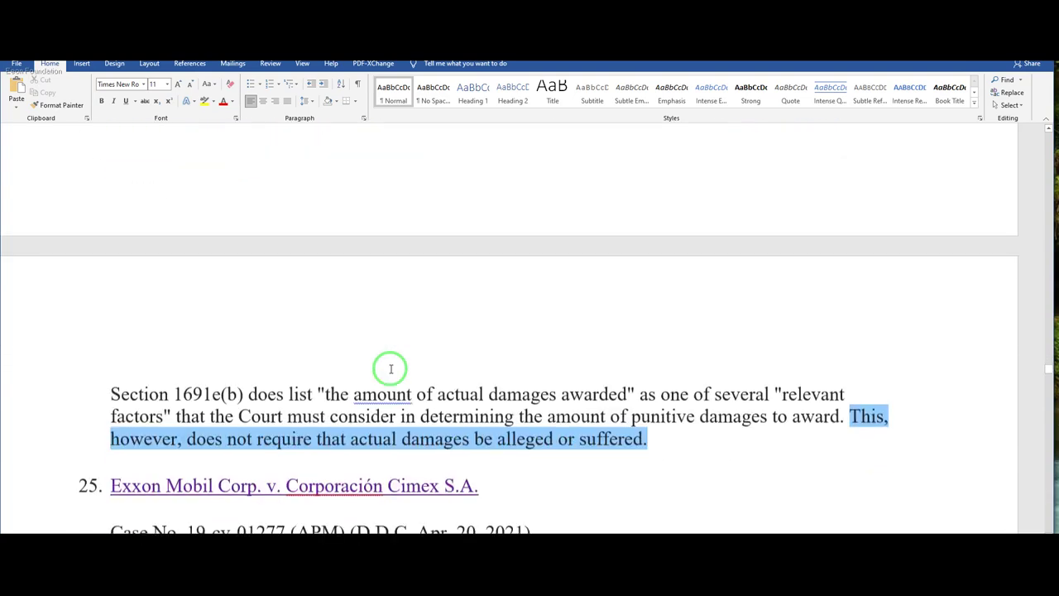
{"action": "scroll", "coordinate": [390, 369], "scroll_direction": "down", "scroll_amount": 6}
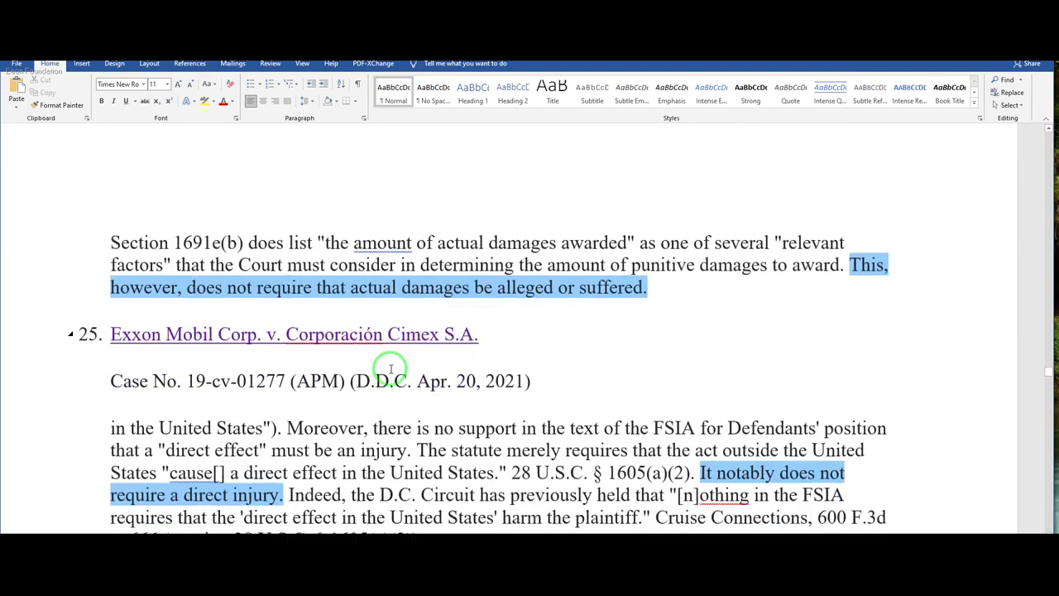
{"action": "scroll", "coordinate": [391, 369], "scroll_direction": "down", "scroll_amount": 3}
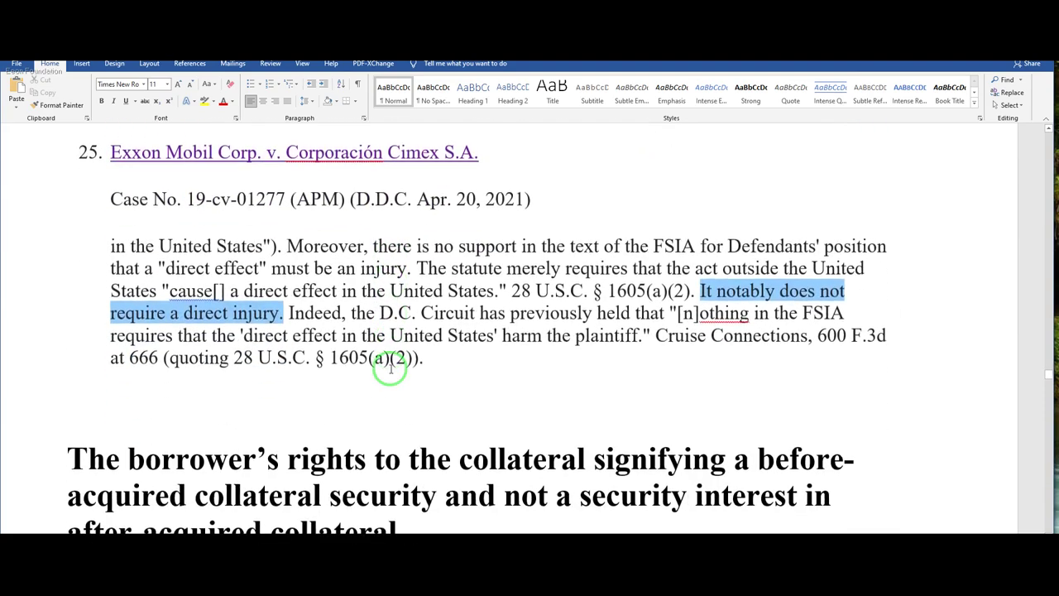
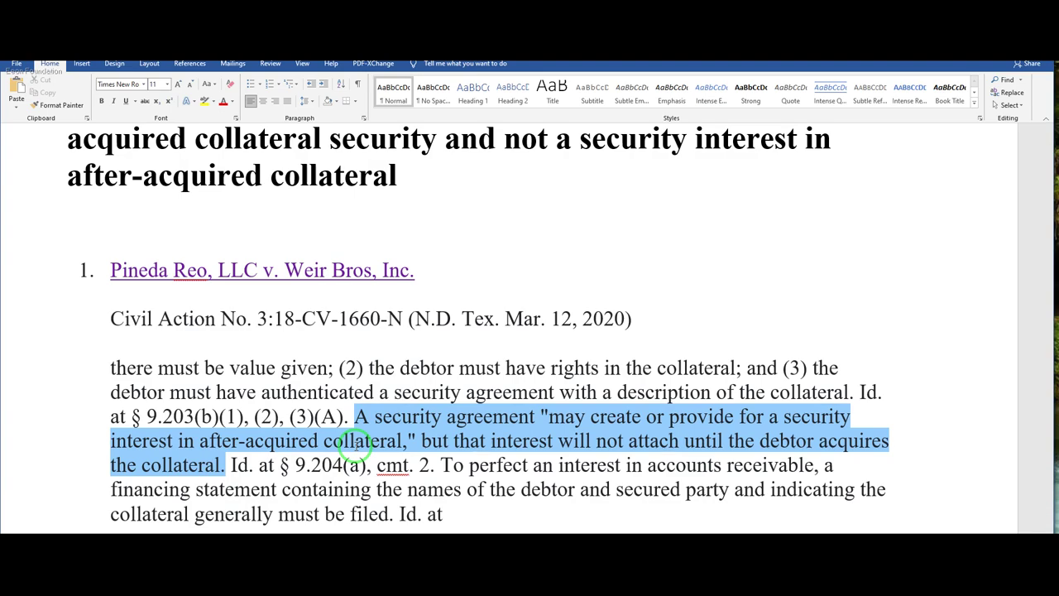
Examine cases 1 to 10 under the before-acquired collateral heading for rulings on security interests in after-acquired property.
{"action": "scroll", "coordinate": [356, 445], "scroll_direction": "down", "scroll_amount": 5}
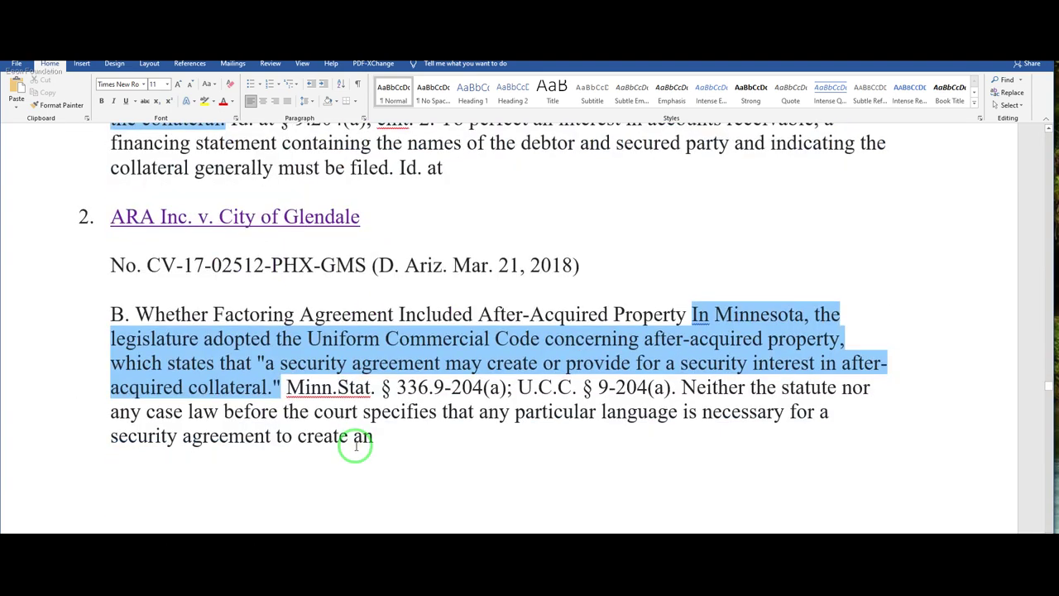
{"action": "scroll", "coordinate": [364, 435], "scroll_direction": "down", "scroll_amount": 5}
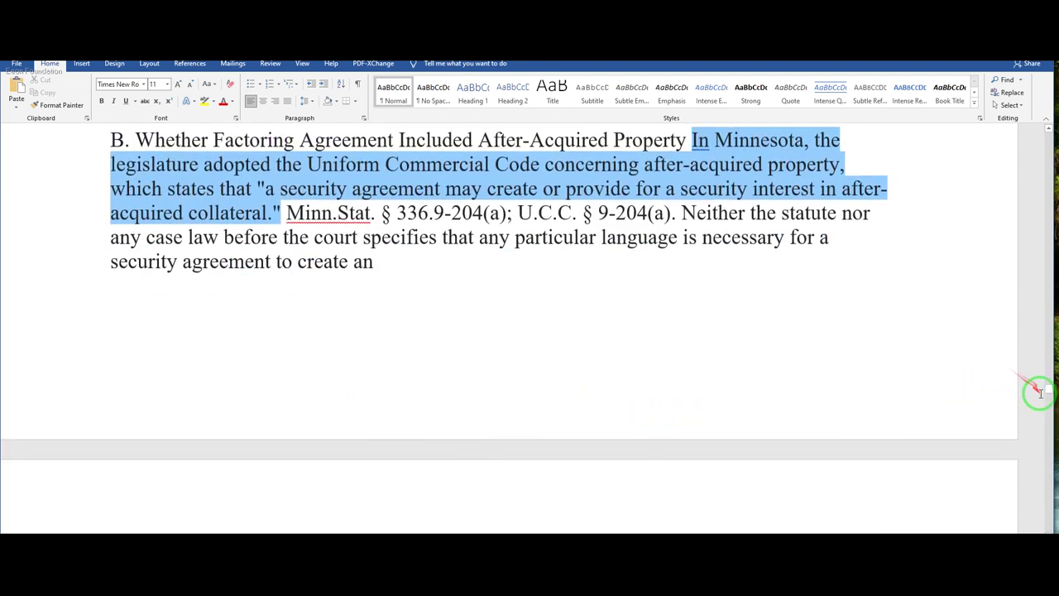
{"action": "left_click_drag", "start_coordinate": [1047, 387], "coordinate": [1048, 410]}
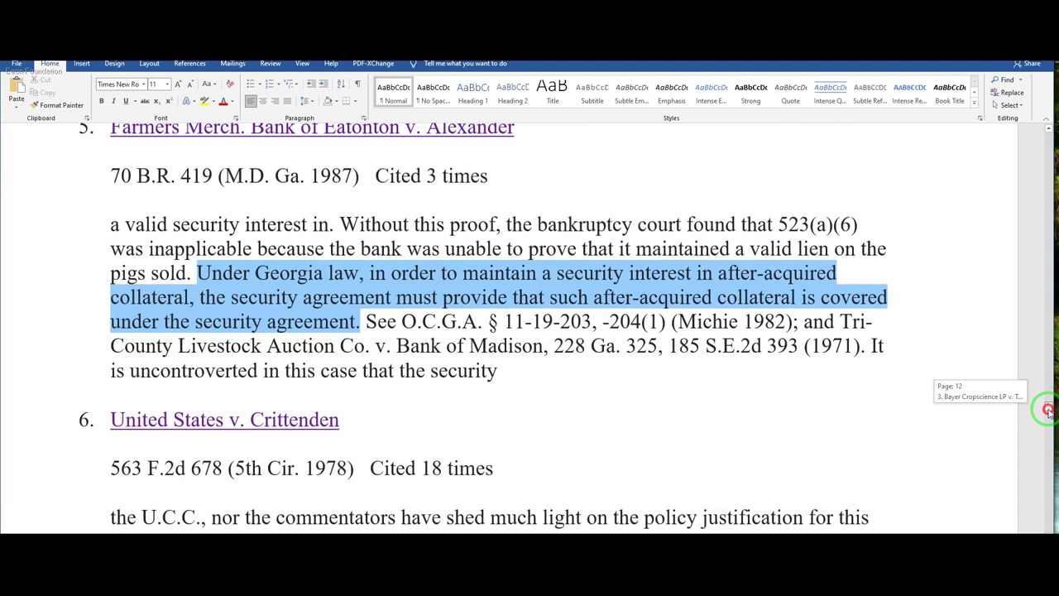
{"action": "left_click_drag", "start_coordinate": [1048, 410], "coordinate": [1047, 424]}
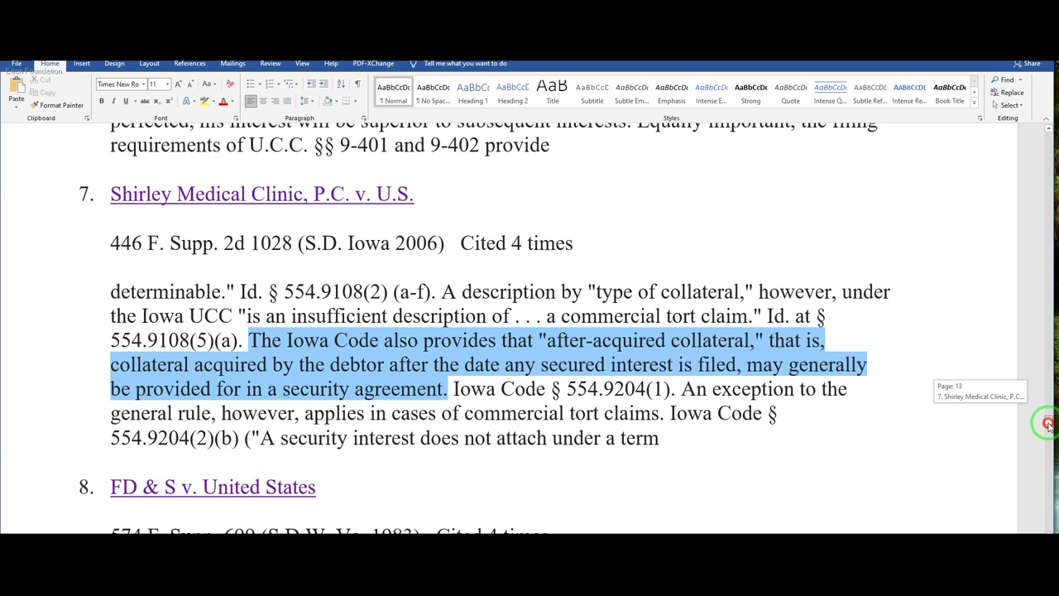
{"action": "left_click_drag", "start_coordinate": [1048, 424], "coordinate": [1049, 433]}
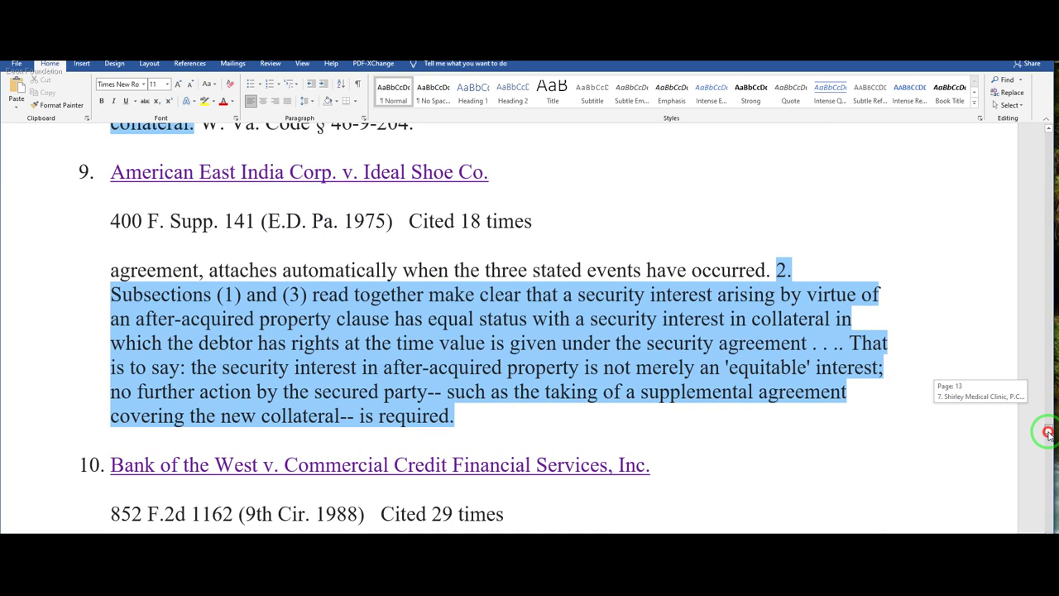
{"action": "left_click_drag", "start_coordinate": [1048, 432], "coordinate": [1049, 440]}
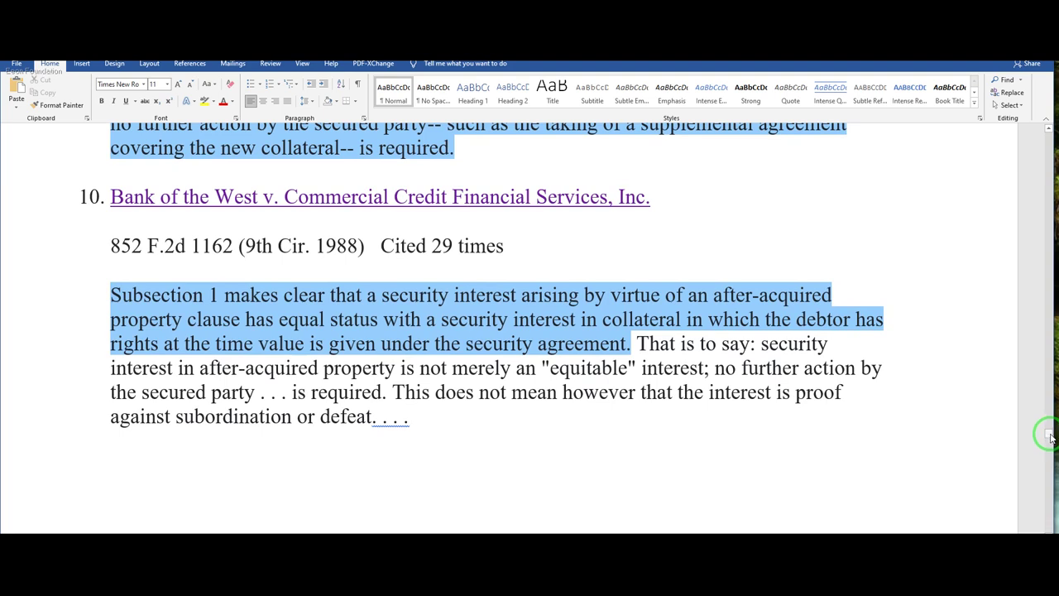
{"action": "left_click_drag", "start_coordinate": [1047, 438], "coordinate": [1044, 515]}
Switch to FileZilla and connect to the previously used ftp.satcomm911.com server.
{"action": "left_click", "coordinate": [800, 392]}
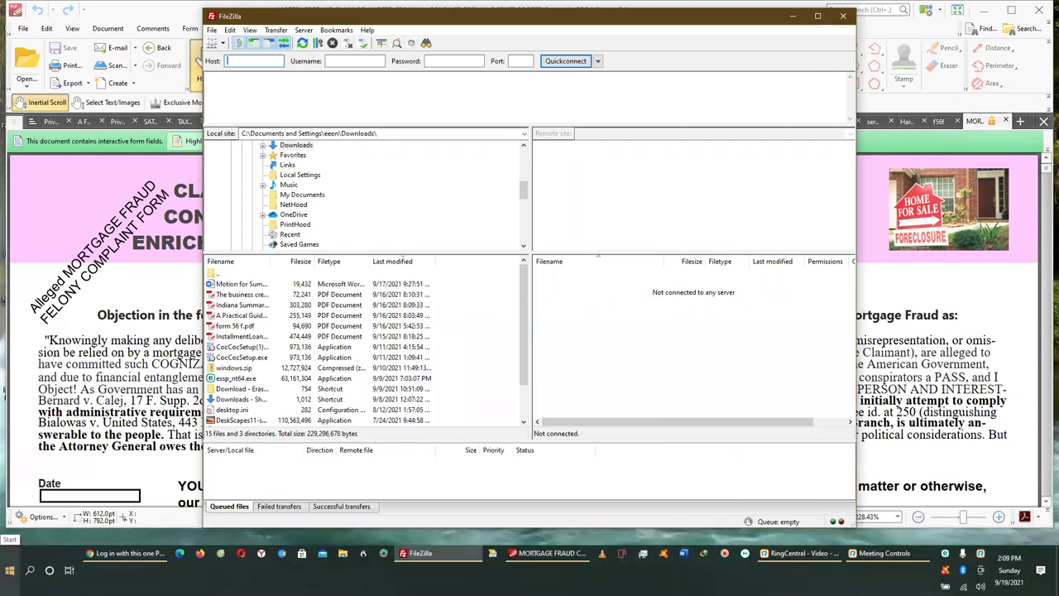
{"action": "left_click", "coordinate": [598, 63]}
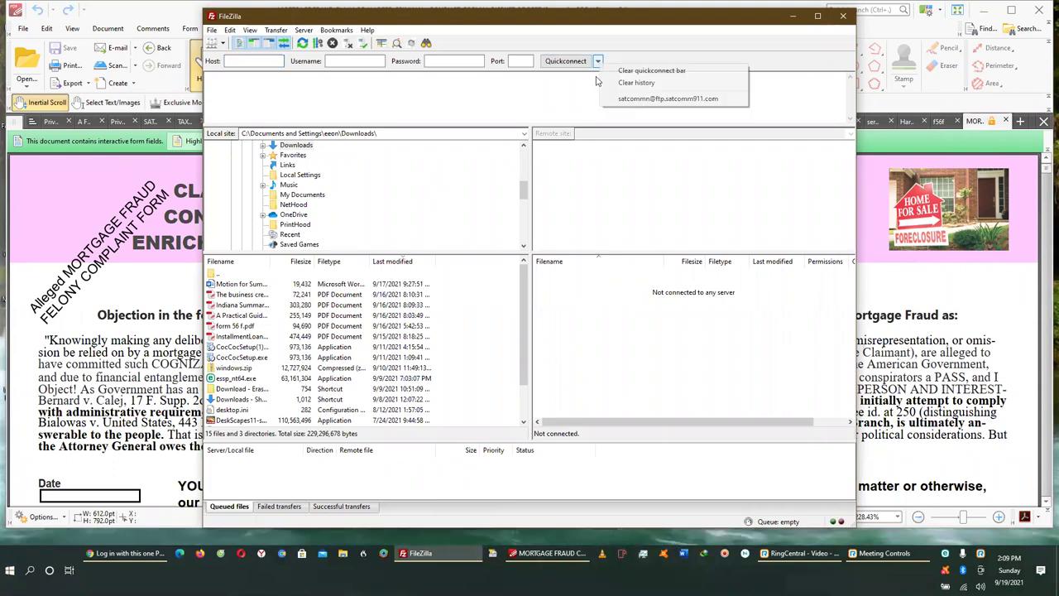
{"action": "left_click", "coordinate": [634, 99]}
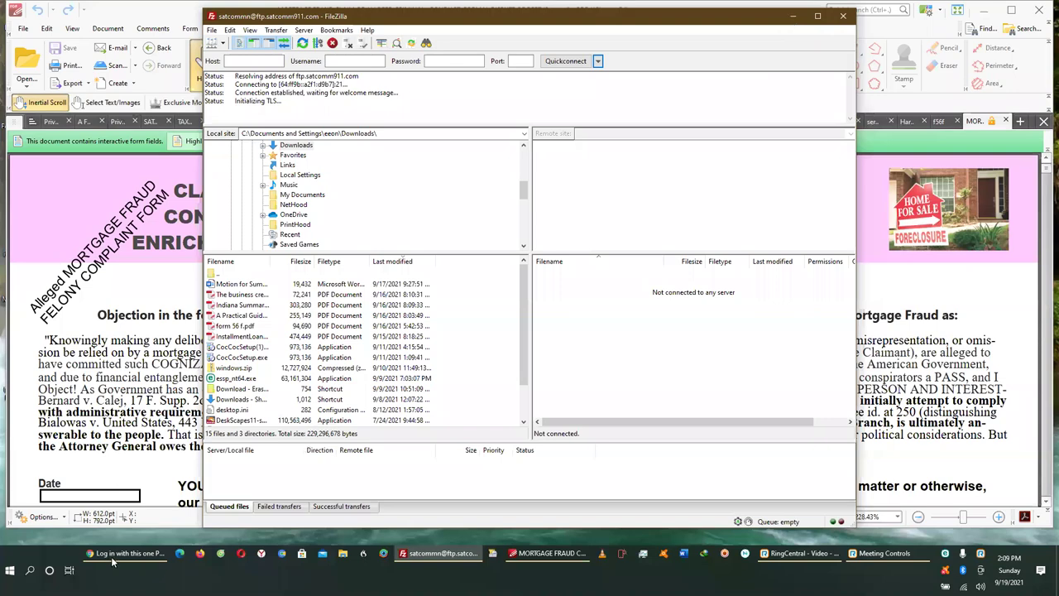
Switch to Gmail and start a reply to all recipients of the sent RingCentral meeting invitation.
{"action": "key", "text": "alt+Tab"}
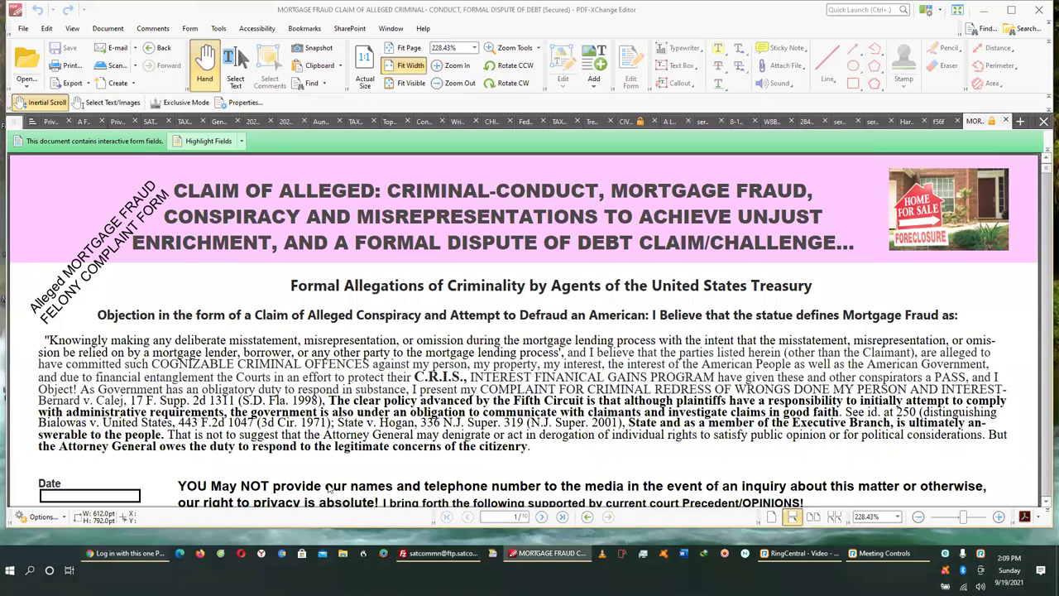
{"action": "key", "text": "alt+Tab"}
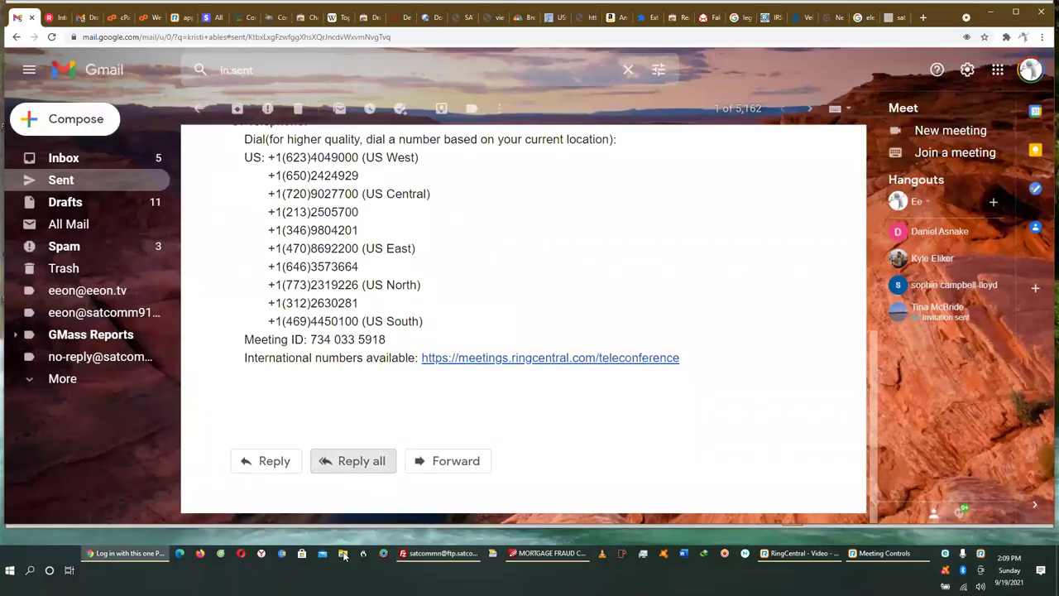
{"action": "key", "text": "Return"}
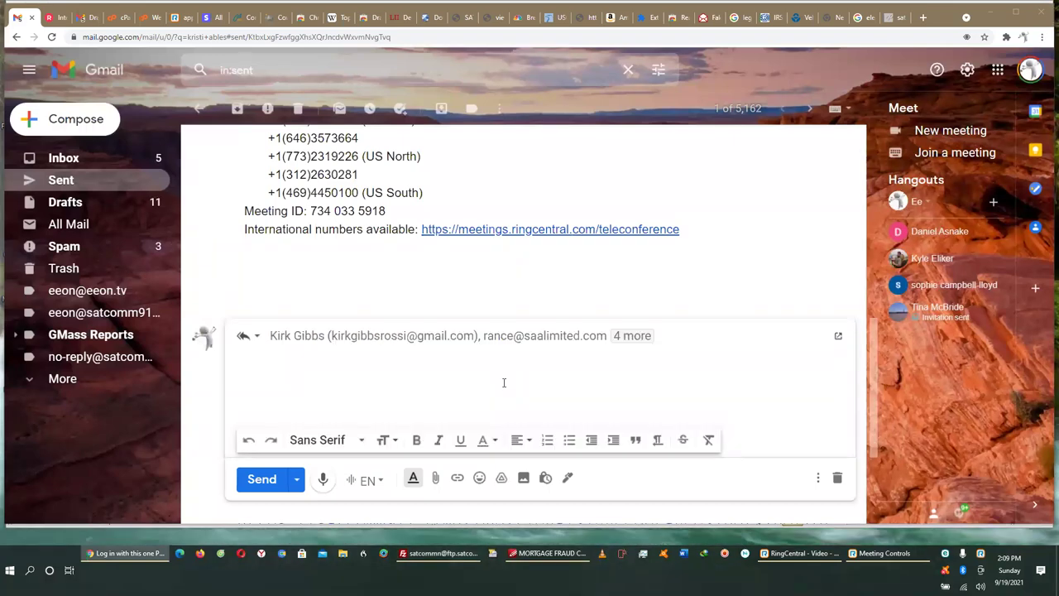
Attach MOTION FOR SUMMARY JUDGMENT TEMPLATE.docx and QWR EQUITABLE_QWR.docx from the recent files in File Explorer to the reply.
{"action": "key", "text": "super+e"}
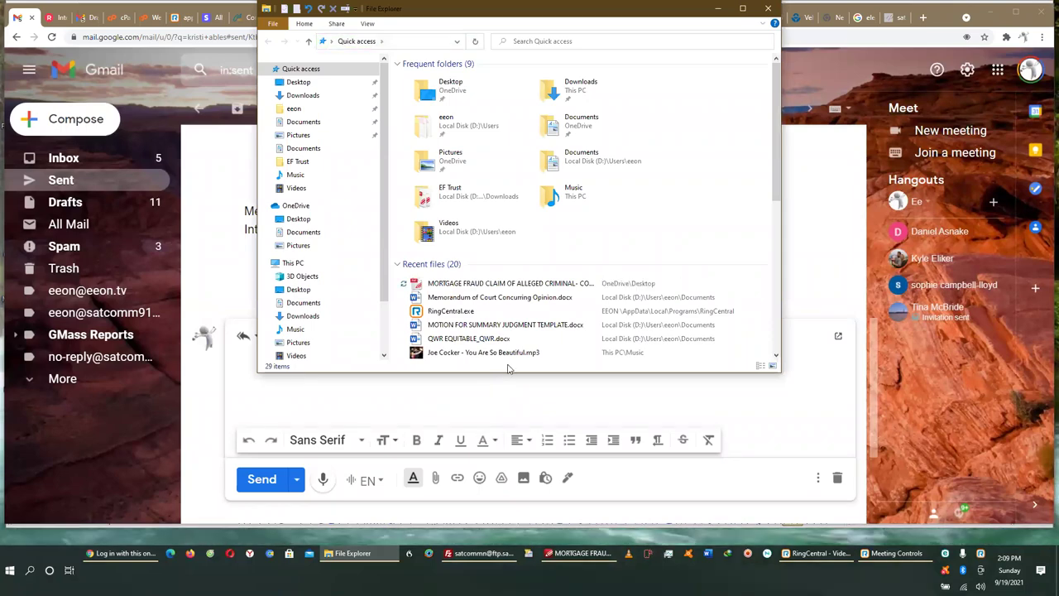
{"action": "left_click", "coordinate": [447, 296]}
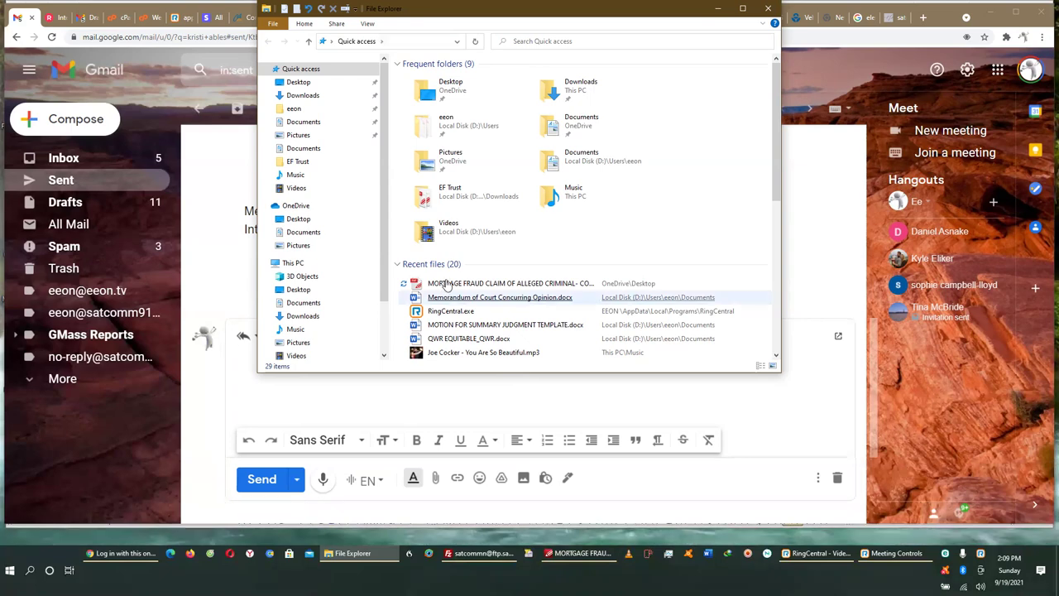
{"action": "left_click", "coordinate": [447, 284]}
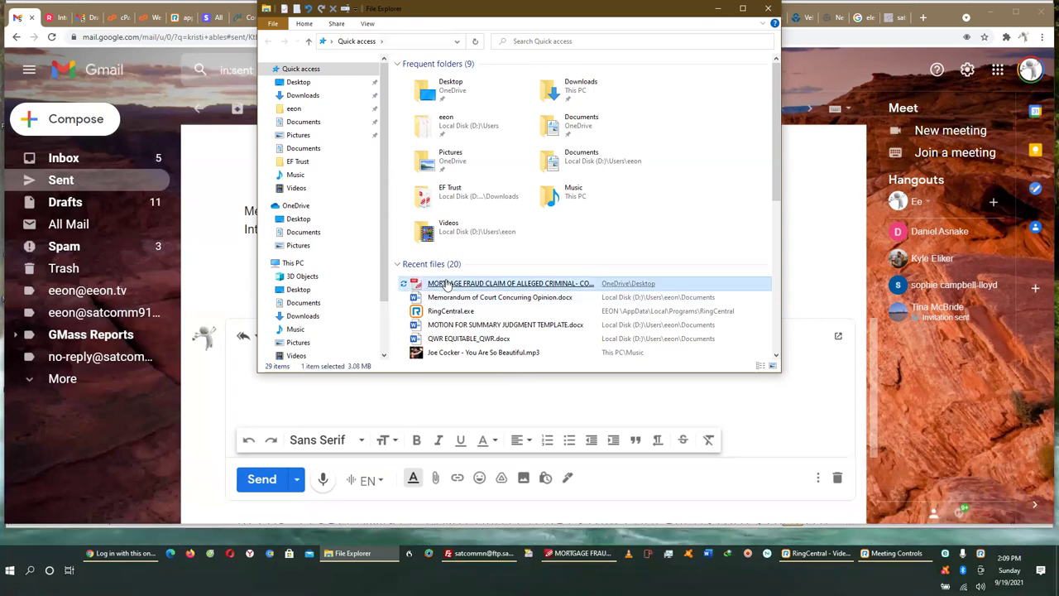
{"action": "left_click", "coordinate": [403, 339]}
{"action": "left_click_drag", "start_coordinate": [403, 338], "coordinate": [400, 306]}
{"action": "left_click", "coordinate": [408, 327], "text": "ctrl"}
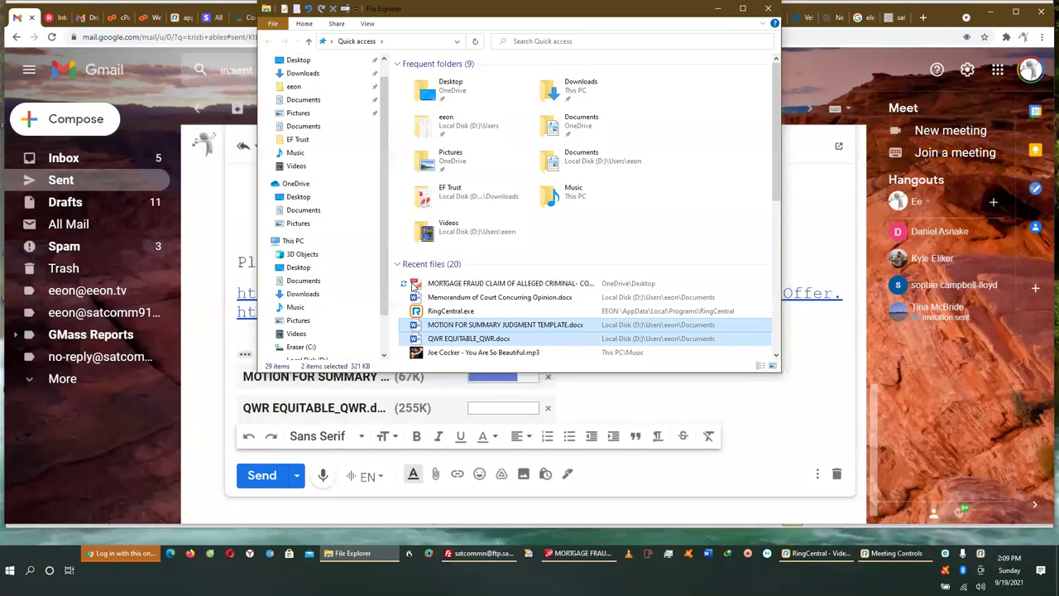
Attach the MORTGAGE FRAUD CLAIM OF ALLEGED CRIMINAL CONDUCT PDF and Memorandum of Court Concurring Opinion.docx to the reply.
{"action": "left_click", "coordinate": [419, 284]}
{"action": "left_click", "coordinate": [409, 297], "text": "shift"}
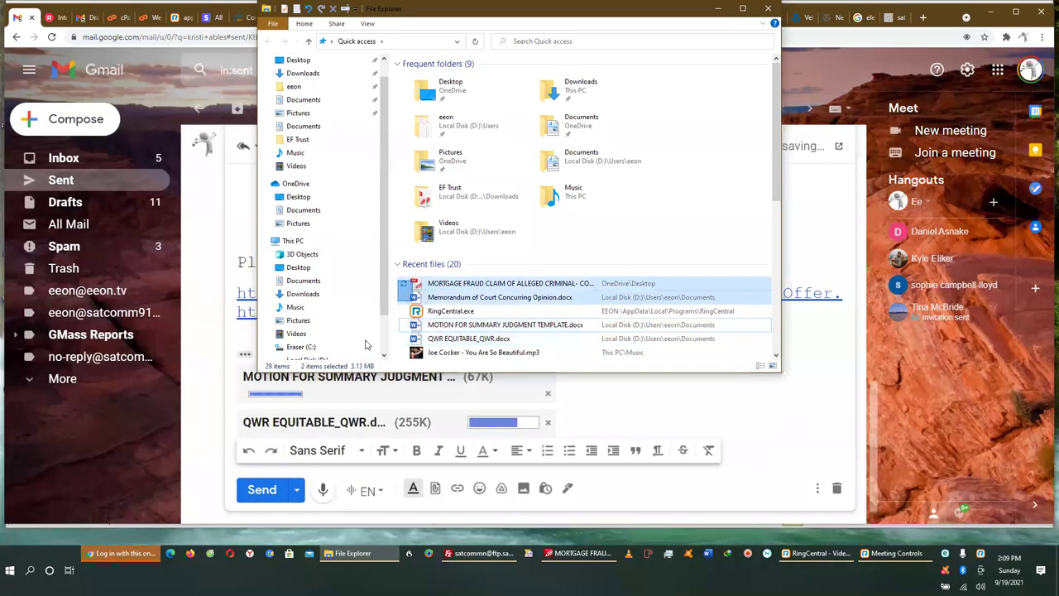
{"action": "left_click_drag", "start_coordinate": [366, 344], "coordinate": [593, 416]}
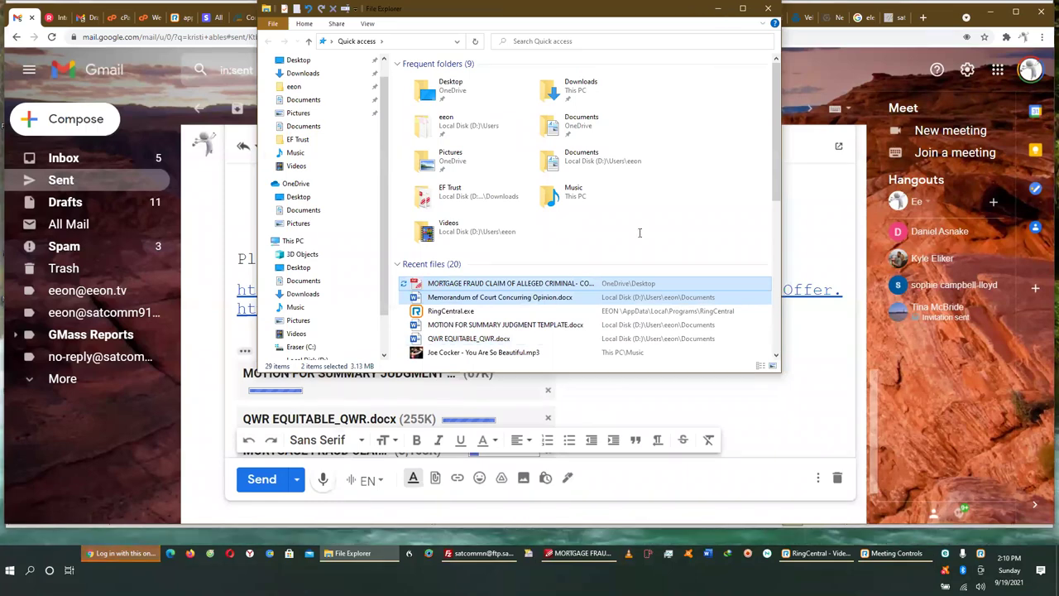
Return to the Gmail reply, remove the first three recipients and the last one, and send the message.
{"action": "key", "text": "alt+Tab"}
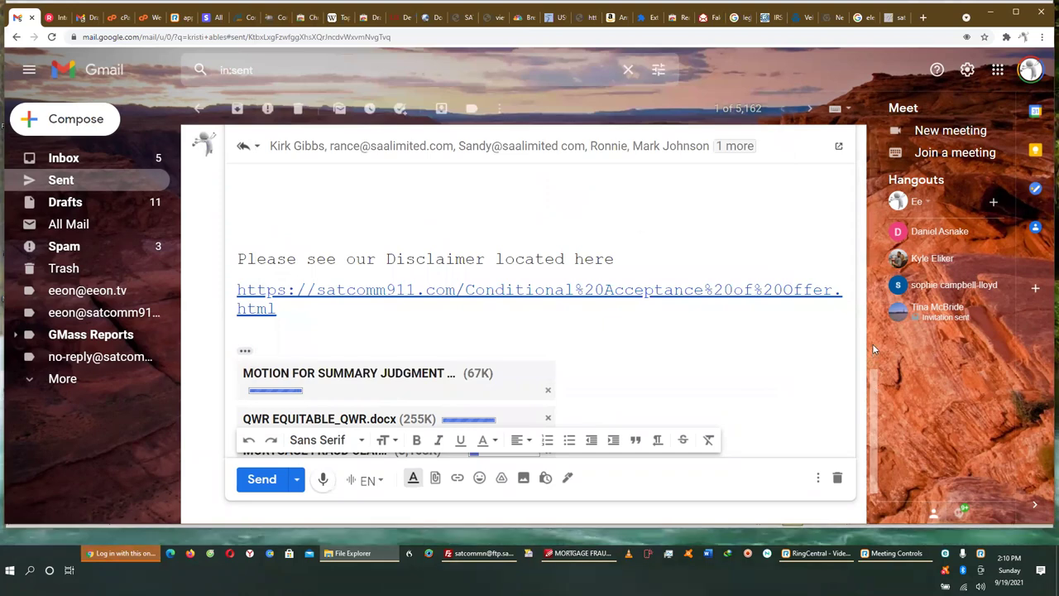
{"action": "scroll", "coordinate": [872, 344], "scroll_direction": "up", "scroll_amount": 2}
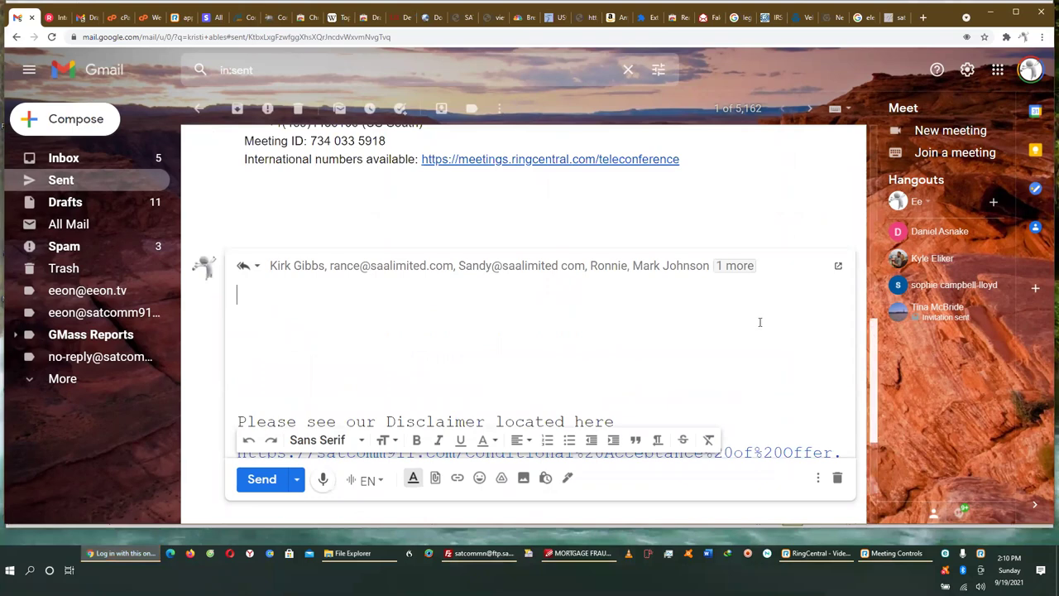
{"action": "left_click", "coordinate": [686, 266]}
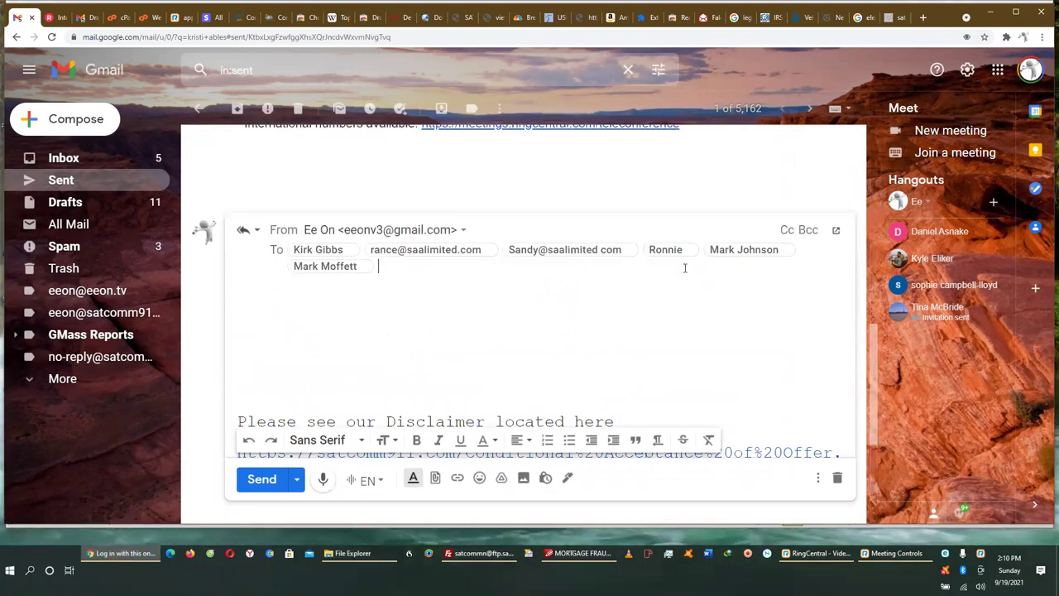
{"action": "left_click", "coordinate": [629, 249]}
{"action": "left_click", "coordinate": [488, 250]}
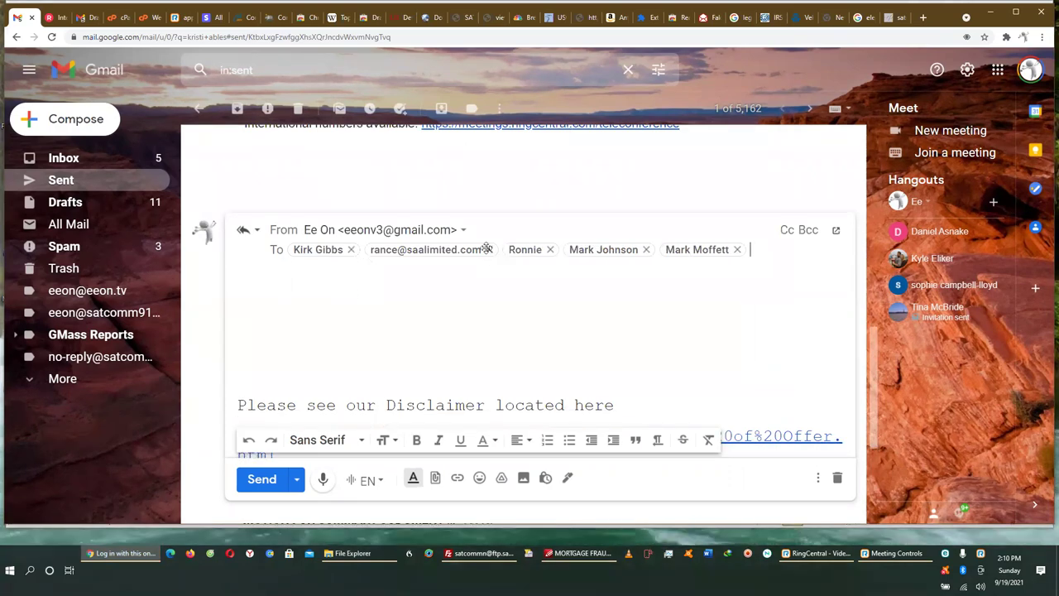
{"action": "left_click", "coordinate": [351, 249]}
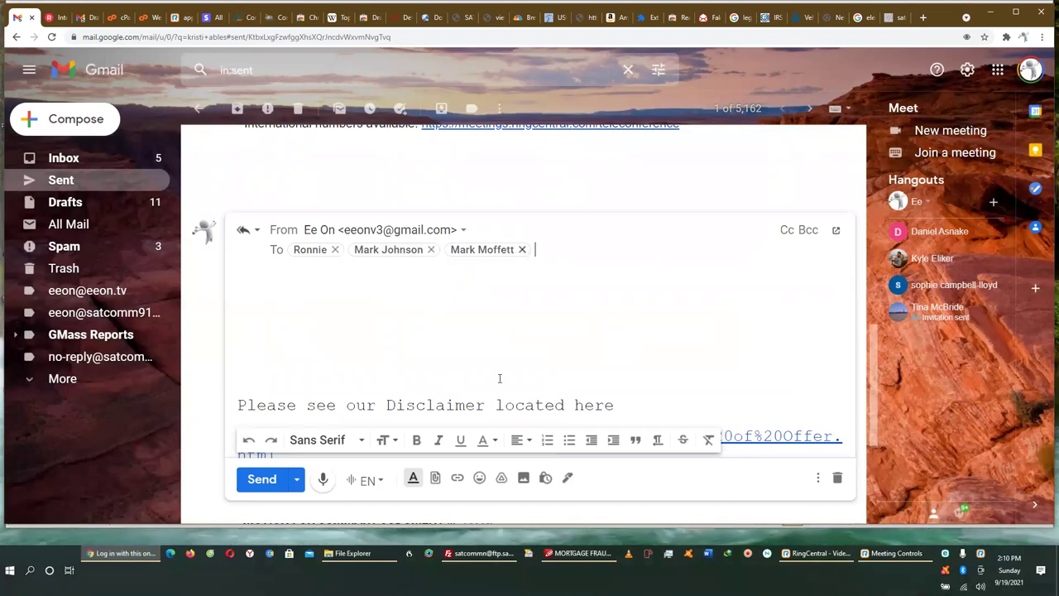
{"action": "key", "text": "BackSpace"}
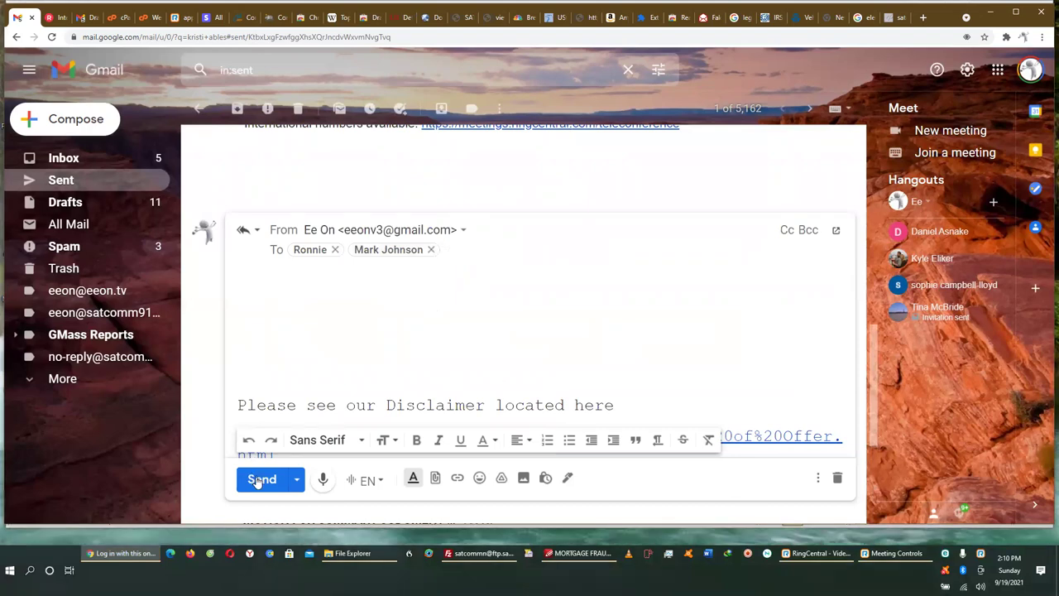
{"action": "left_click", "coordinate": [259, 480]}
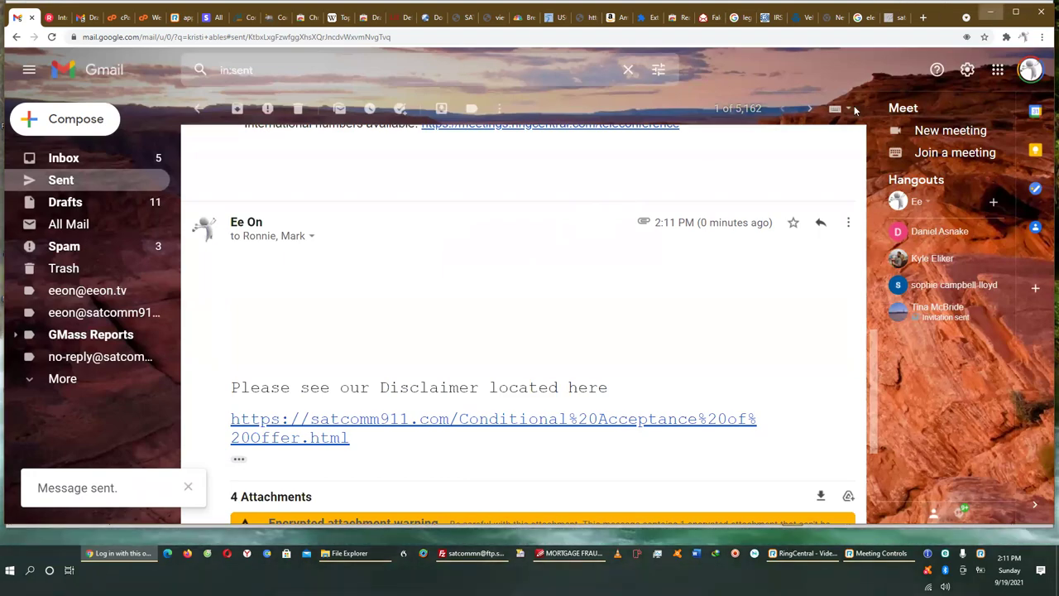
Switch to PDF-XChange Editor and review the opening allegations on page 1 of the mortgage fraud complaint form.
{"action": "key", "text": "alt+Tab"}
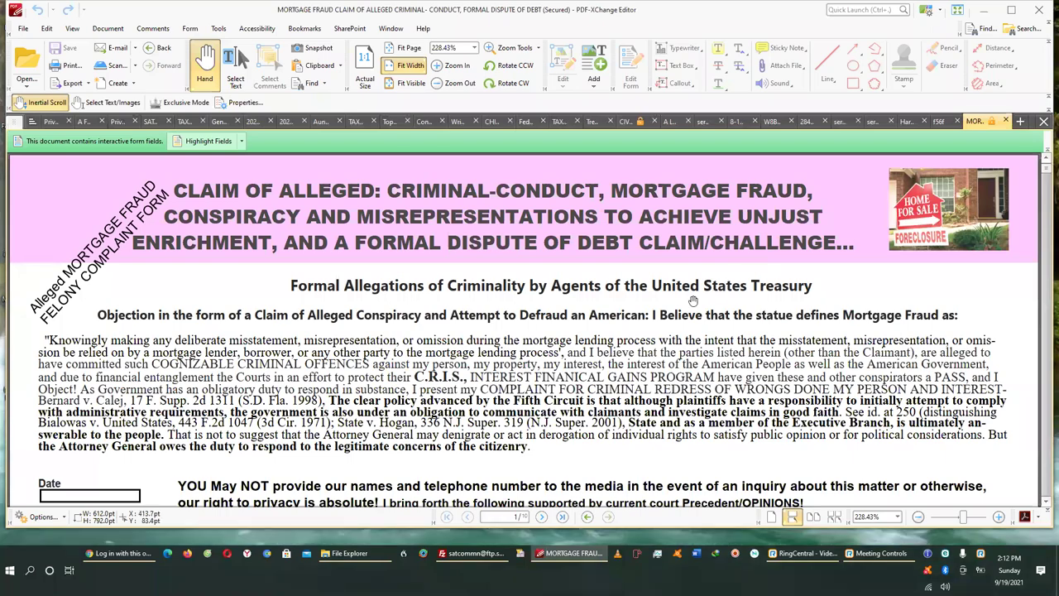
{"action": "scroll", "coordinate": [649, 340], "scroll_direction": "down", "scroll_amount": 1}
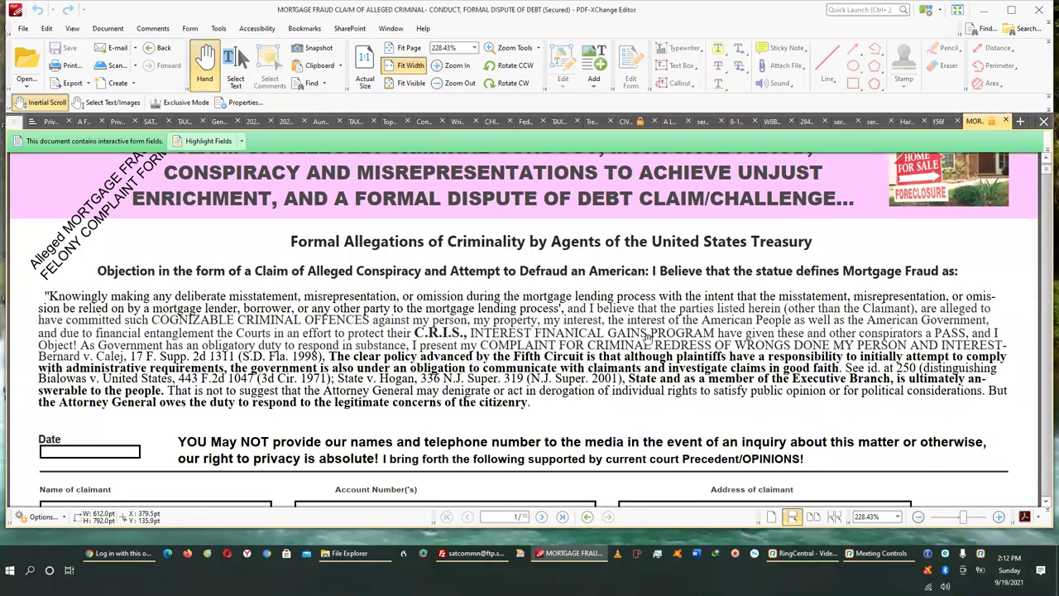
{"action": "scroll", "coordinate": [649, 338], "scroll_direction": "down", "scroll_amount": 1}
{"action": "scroll", "coordinate": [650, 339], "scroll_direction": "up", "scroll_amount": 2}
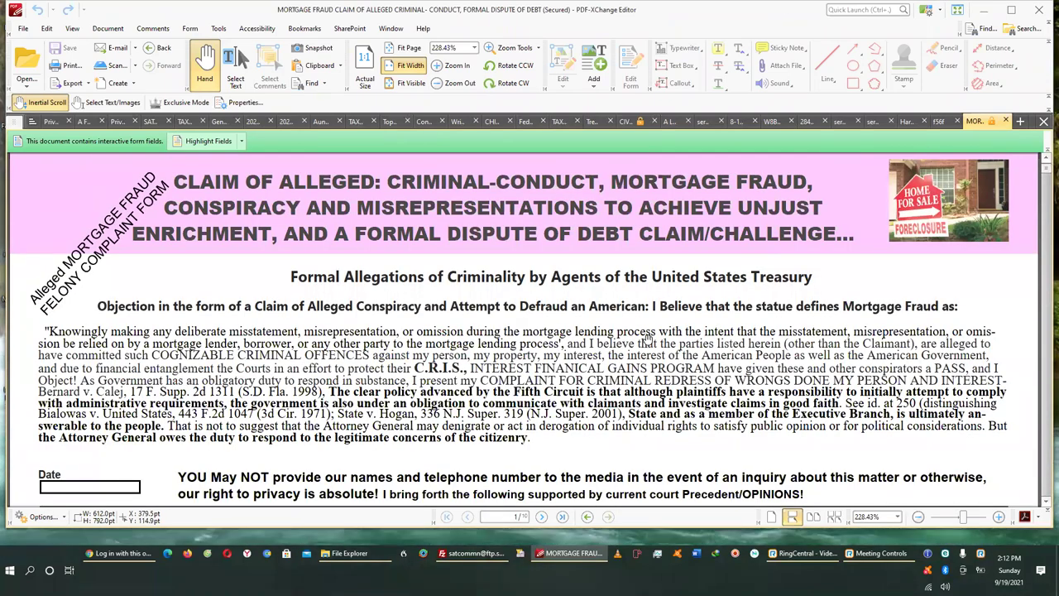
Review the complaint form's date and claimant fields and the FACT statement on property ownership on page 1.
{"action": "scroll", "coordinate": [650, 339], "scroll_direction": "down", "scroll_amount": 1}
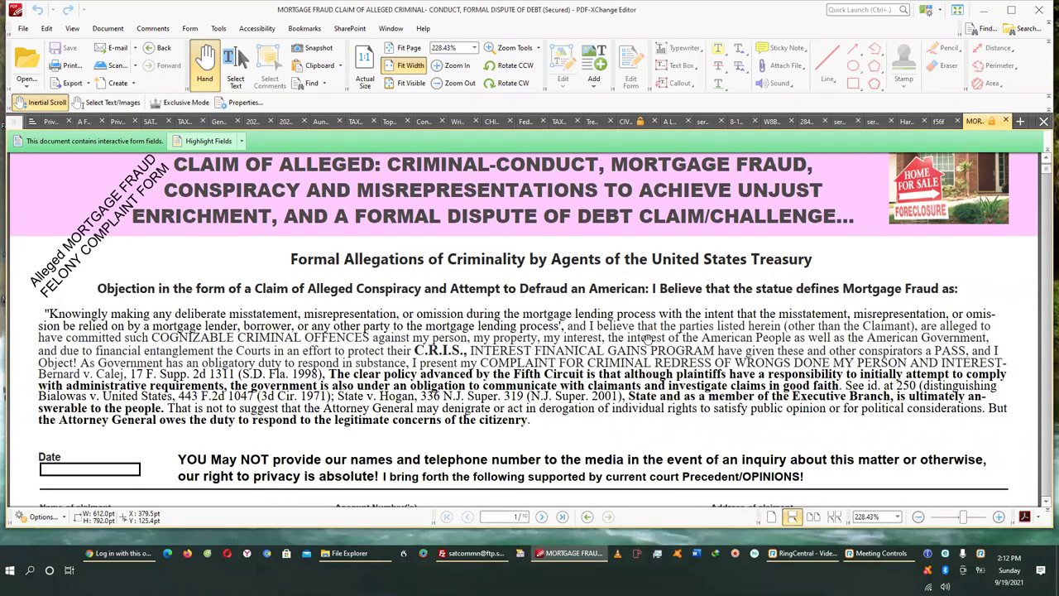
{"action": "scroll", "coordinate": [650, 339], "scroll_direction": "down", "scroll_amount": 1}
{"action": "scroll", "coordinate": [650, 339], "scroll_direction": "down", "scroll_amount": 3}
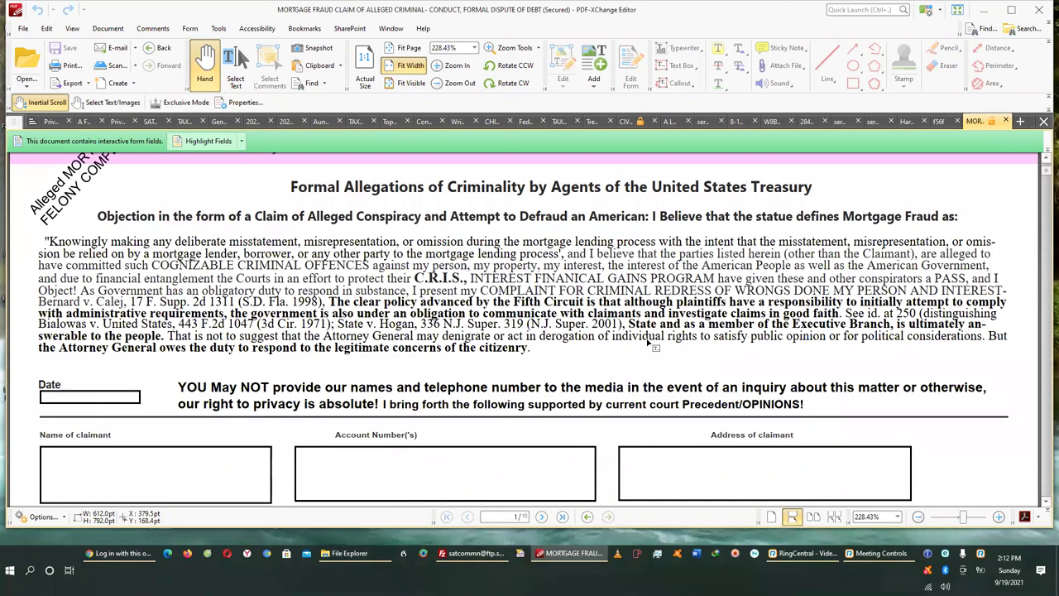
{"action": "scroll", "coordinate": [650, 340], "scroll_direction": "down", "scroll_amount": 3}
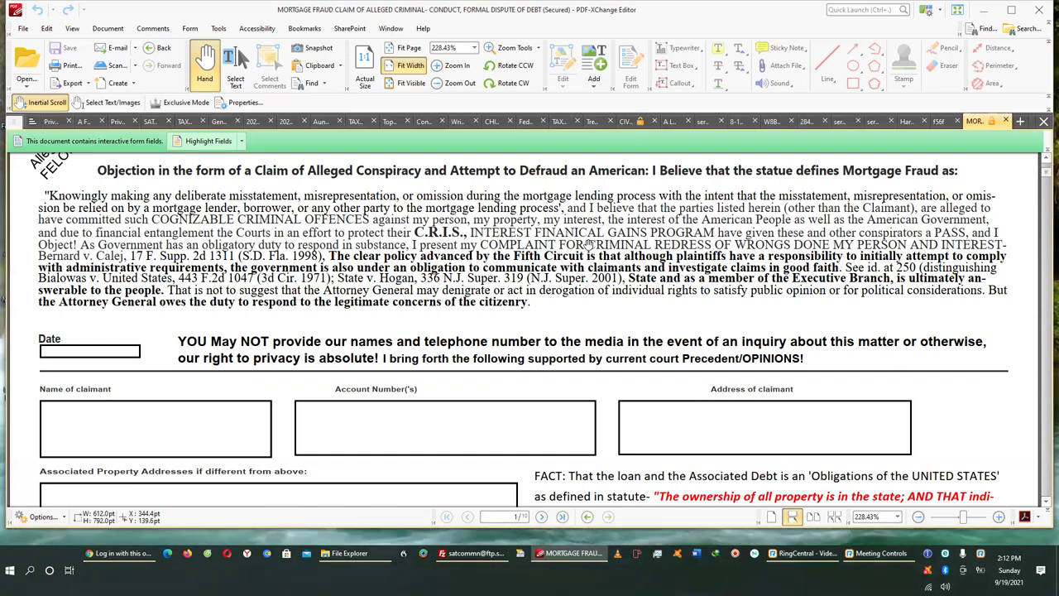
{"action": "scroll", "coordinate": [589, 245], "scroll_direction": "down", "scroll_amount": 2}
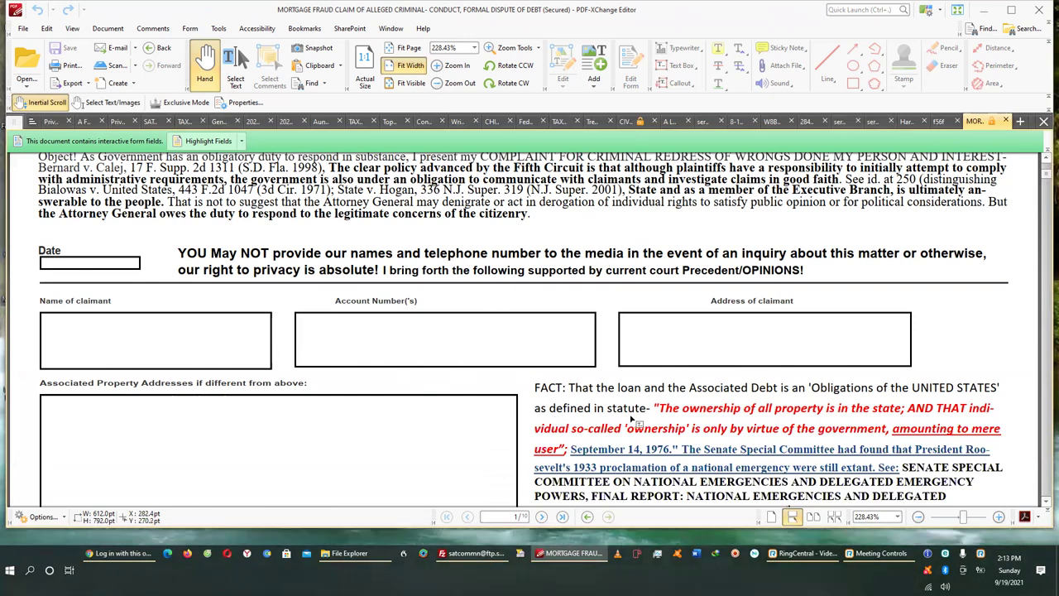
{"action": "scroll", "coordinate": [640, 423], "scroll_direction": "down", "scroll_amount": 1}
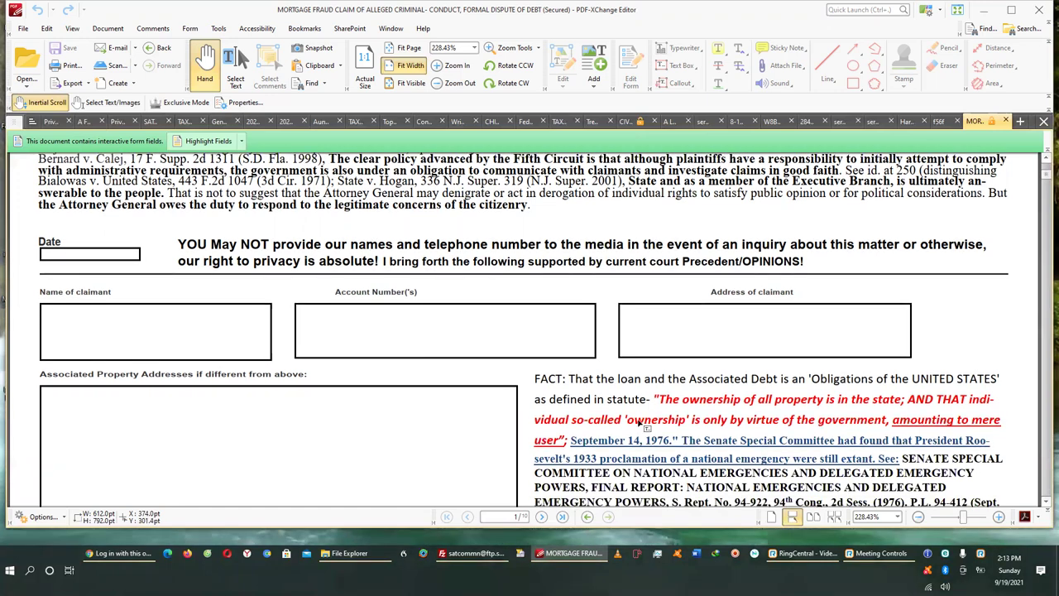
{"action": "scroll", "coordinate": [640, 424], "scroll_direction": "down", "scroll_amount": 1}
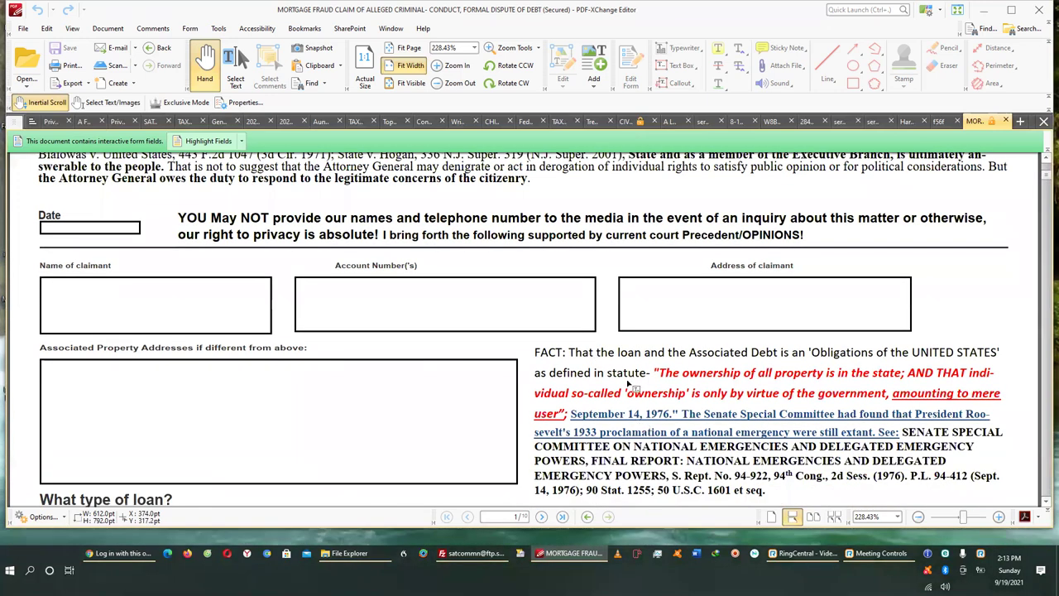
{"action": "scroll", "coordinate": [686, 478], "scroll_direction": "down", "scroll_amount": 1}
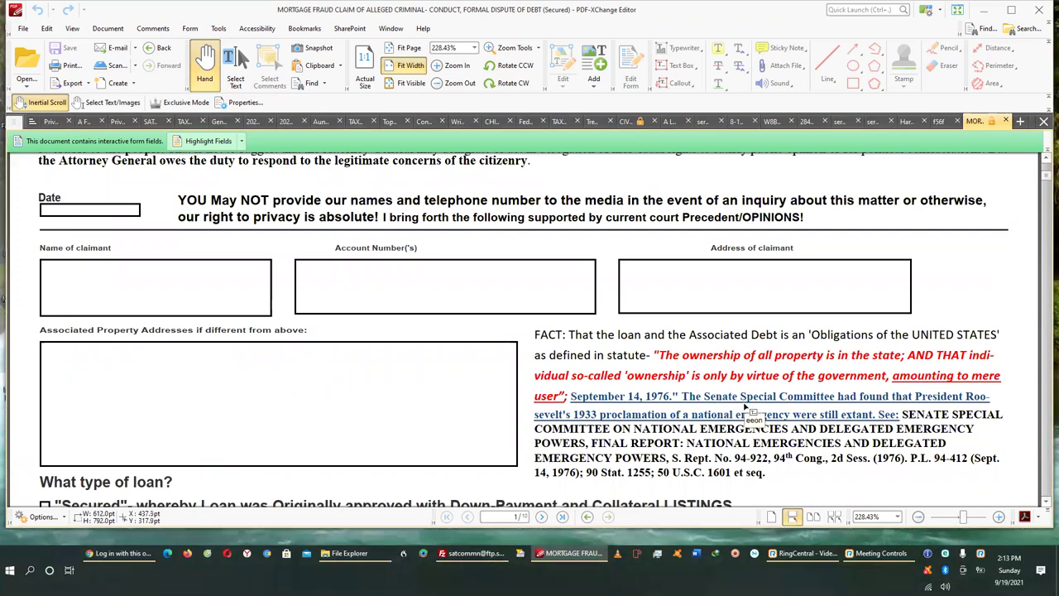
Examine the loan type options and the section for listing the offenders on page 1 of the complaint form.
{"action": "scroll", "coordinate": [751, 411], "scroll_direction": "down", "scroll_amount": 1}
{"action": "scroll", "coordinate": [751, 408], "scroll_direction": "down", "scroll_amount": 1}
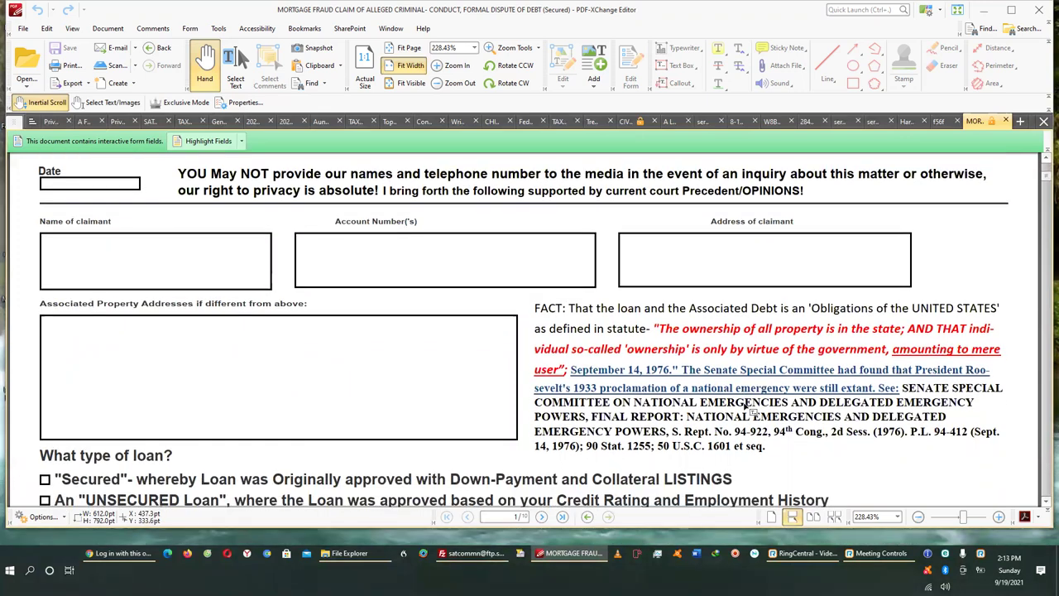
{"action": "scroll", "coordinate": [747, 406], "scroll_direction": "down", "scroll_amount": 2}
{"action": "scroll", "coordinate": [744, 403], "scroll_direction": "down", "scroll_amount": 2}
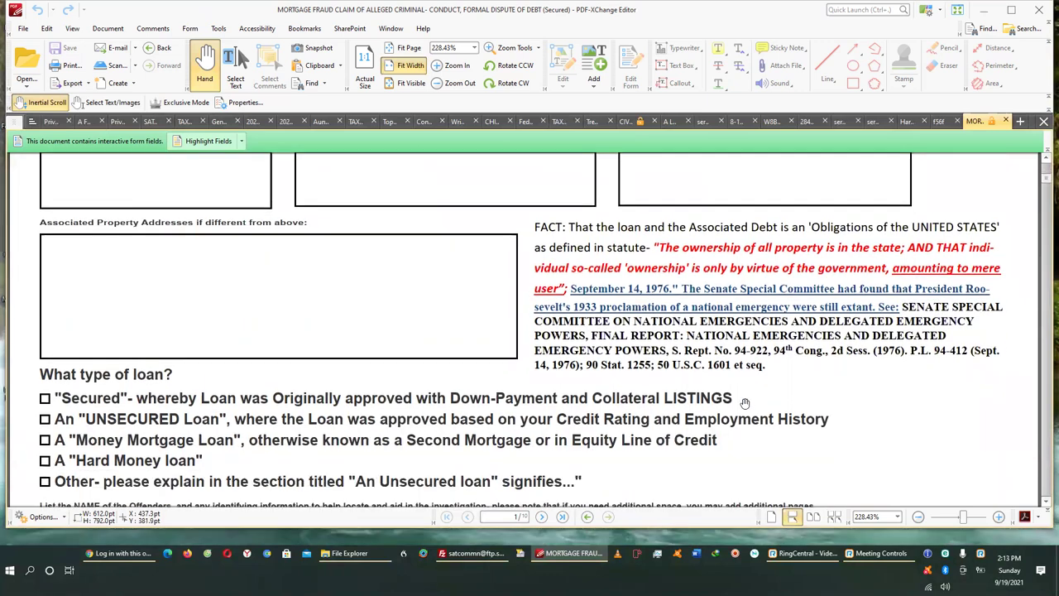
{"action": "scroll", "coordinate": [745, 403], "scroll_direction": "down", "scroll_amount": 3}
{"action": "scroll", "coordinate": [249, 394], "scroll_direction": "down", "scroll_amount": 1}
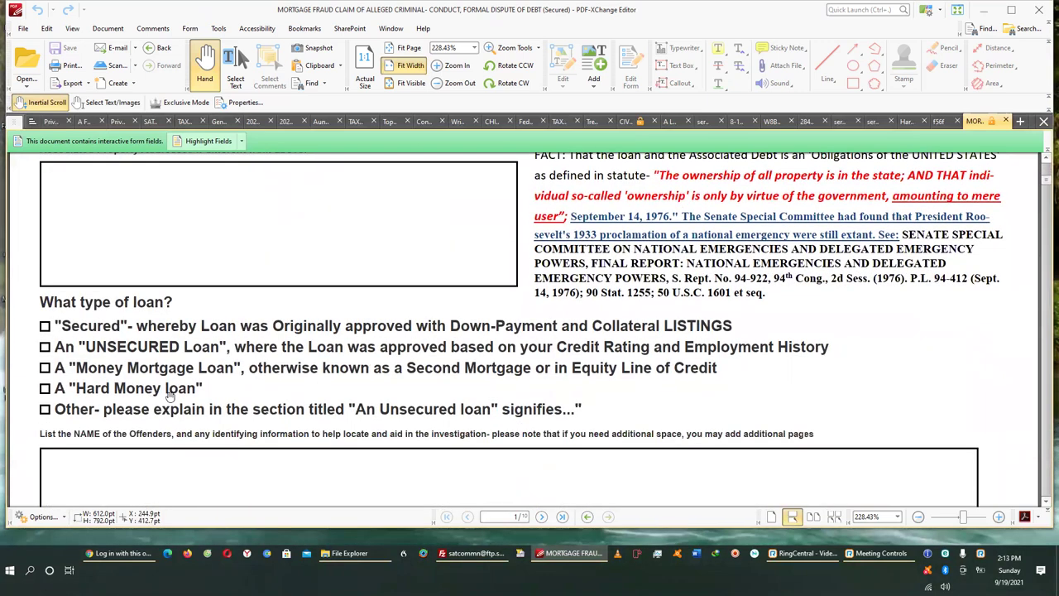